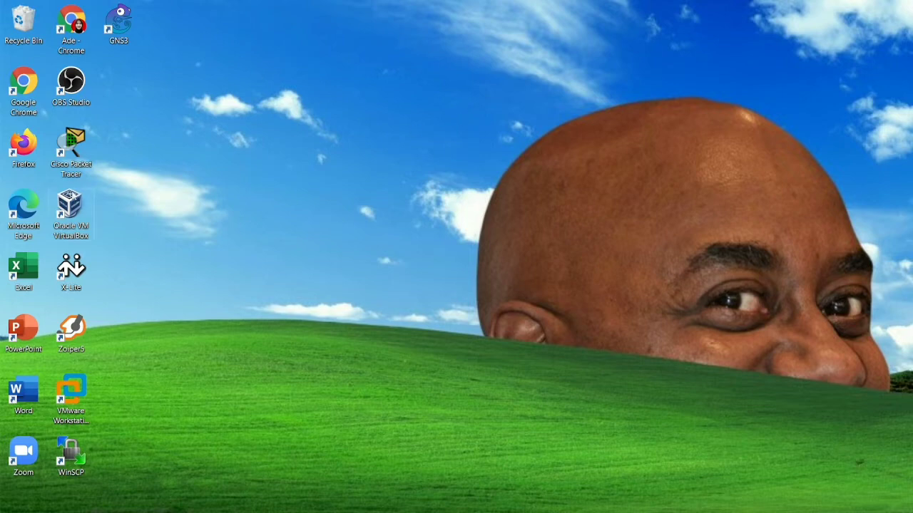
- Open VirtualBox and start a new virtual machine named 'debian' plus the owner's first name, with Linux Debian (64-bit)
{"action": "double_click", "coordinate": [70, 206]}
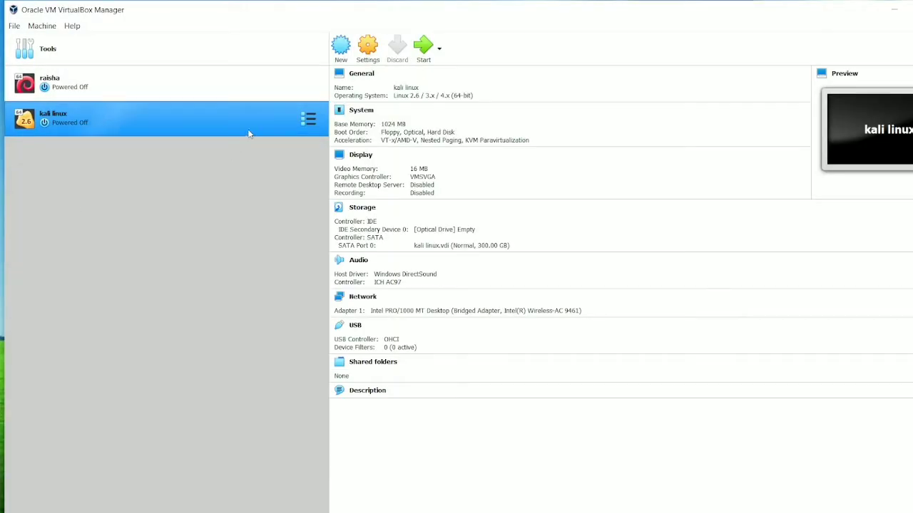
{"action": "left_click", "coordinate": [342, 45]}
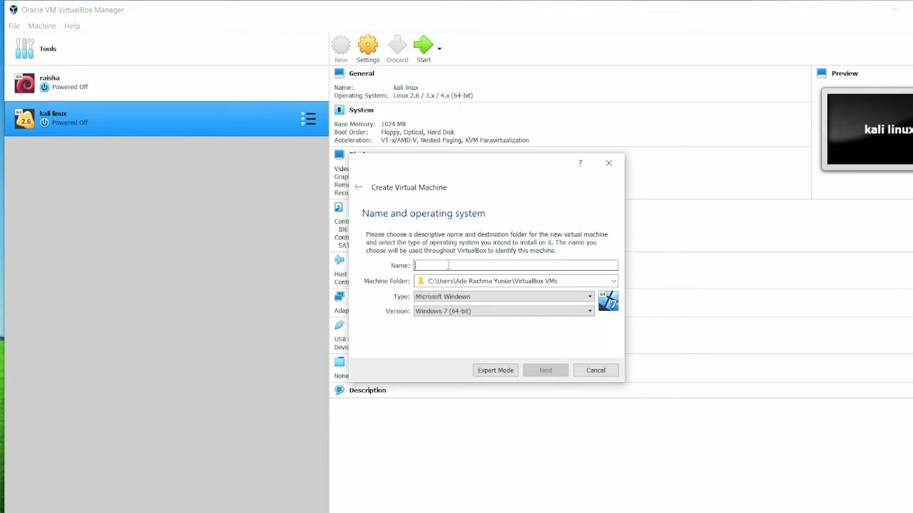
{"action": "type", "text": "deb"}
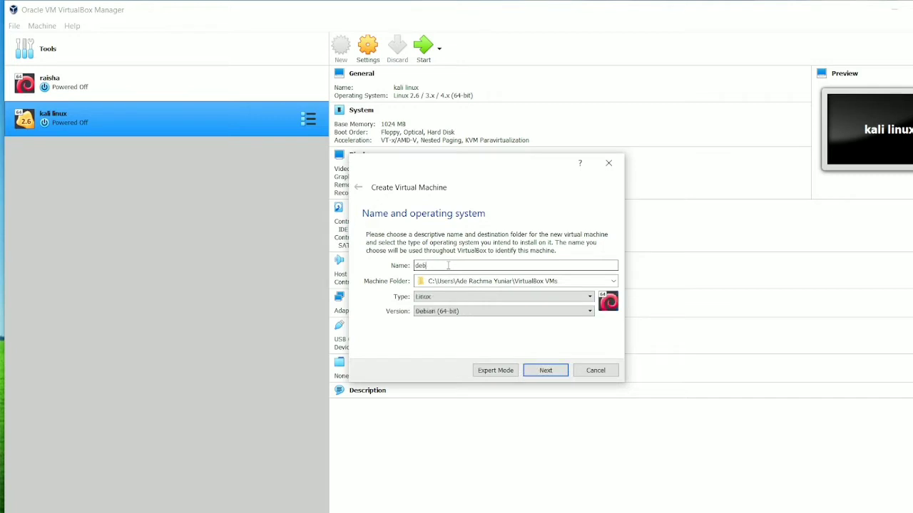
{"action": "type", "text": "ian raisha"}
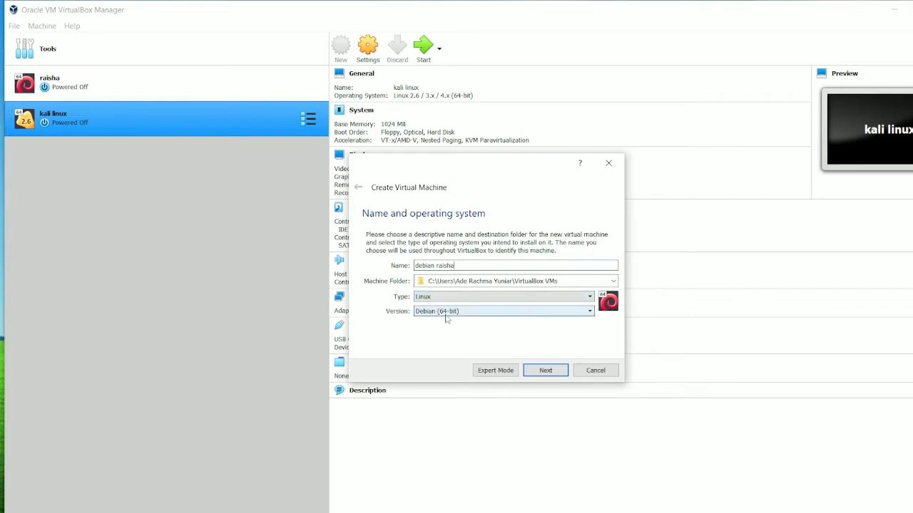
{"action": "left_click", "coordinate": [546, 370]}
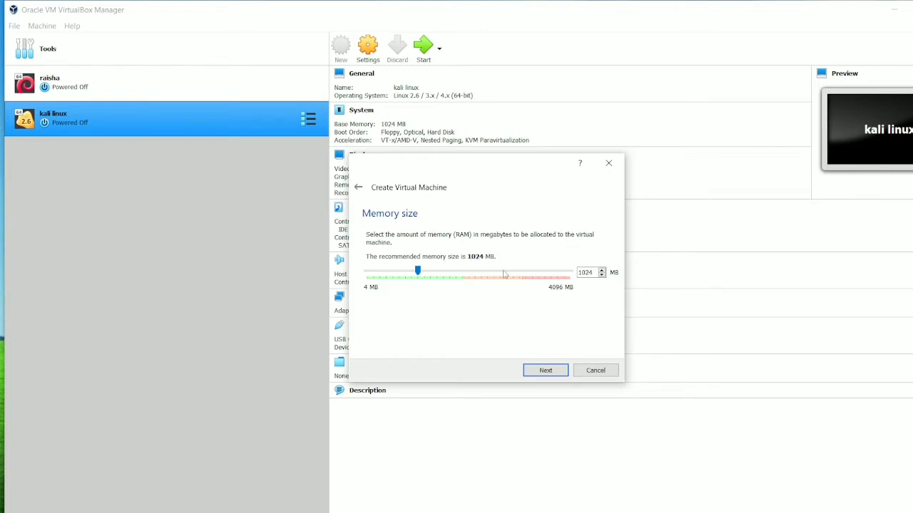
- Keep 1024 MB of memory and create a new dynamically allocated VDI virtual hard disk
{"action": "left_click", "coordinate": [545, 369]}
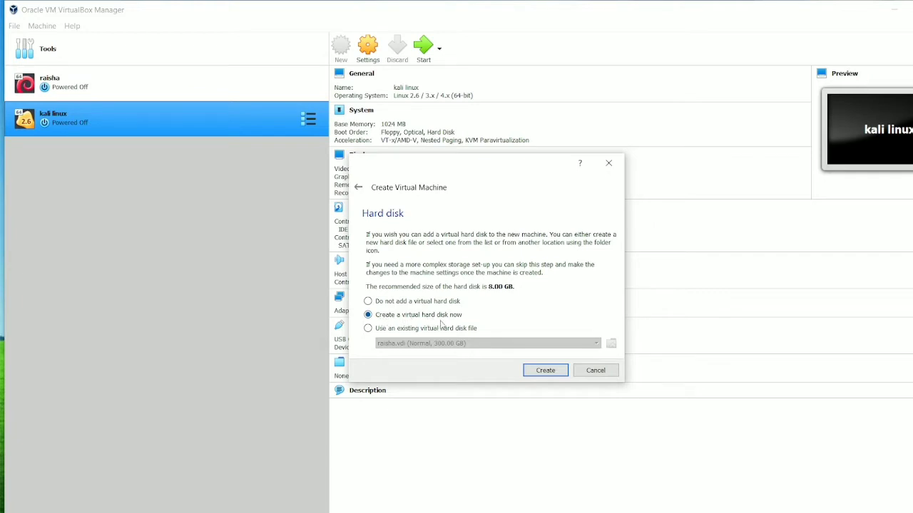
{"action": "left_click", "coordinate": [544, 372]}
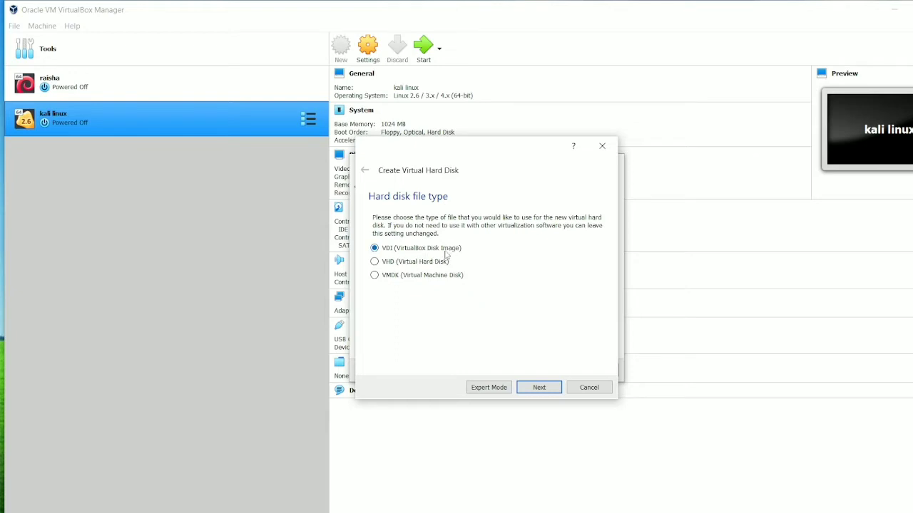
{"action": "left_click", "coordinate": [536, 387]}
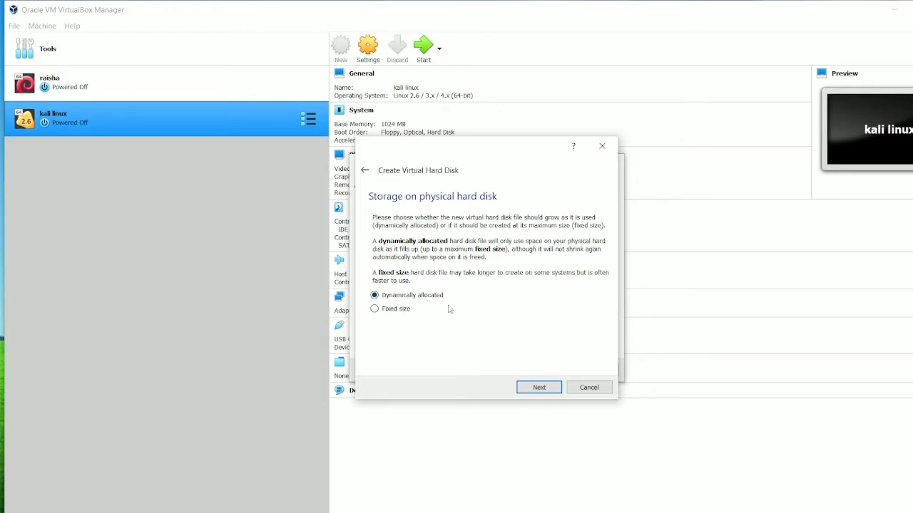
{"action": "left_click", "coordinate": [537, 387]}
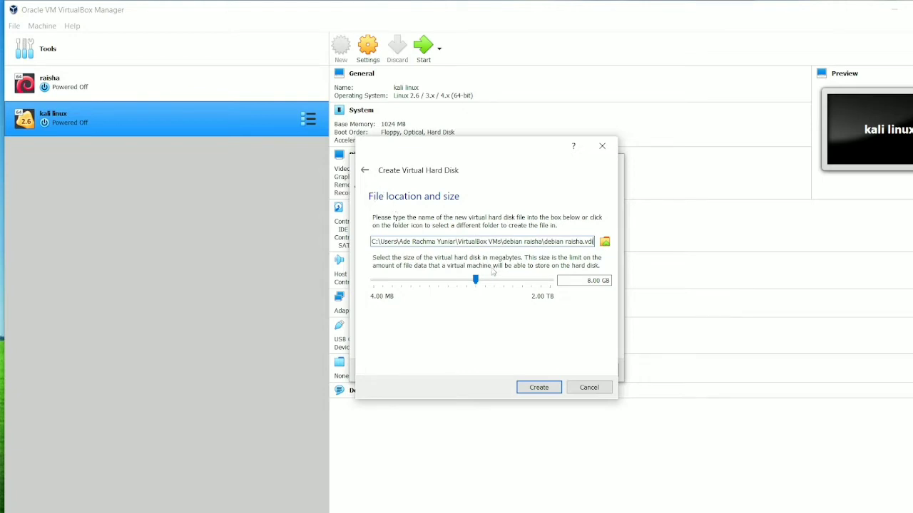
- Set the virtual hard disk size to 50 GB and create the virtual machine
{"action": "left_click", "coordinate": [597, 281]}
{"action": "key", "text": "BackSpace"}
{"action": "key", "text": "BackSpace"}
{"action": "key", "text": "BackSpace"}
{"action": "type", "text": "5"}
{"action": "left_click", "coordinate": [537, 388]}
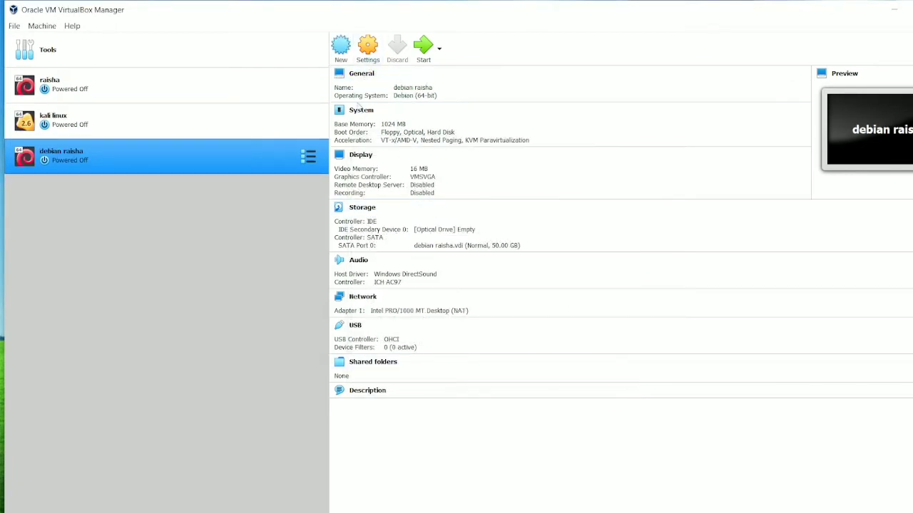
- Open the new VM's settings and load debian-9.7.0-amd64-DVD-1.iso into its empty optical drive
{"action": "left_click", "coordinate": [368, 43]}
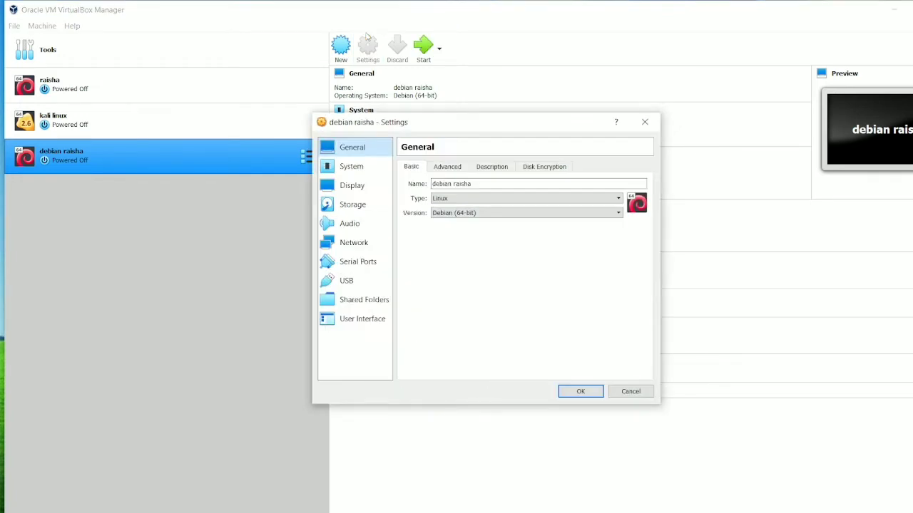
{"action": "left_click", "coordinate": [371, 206]}
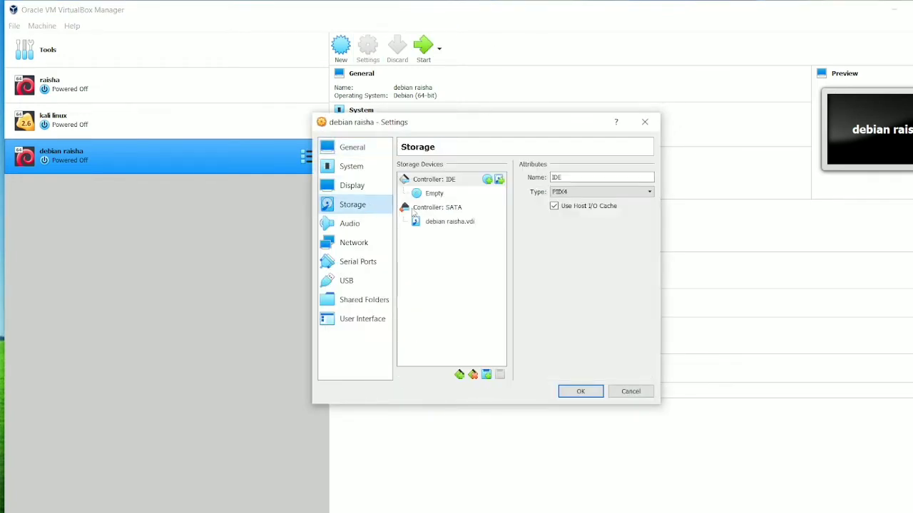
{"action": "left_click", "coordinate": [435, 196]}
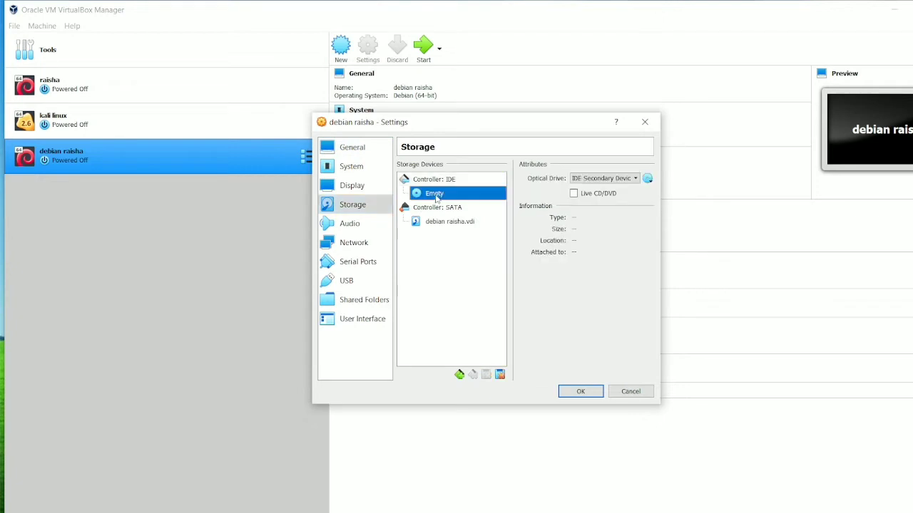
{"action": "left_click", "coordinate": [649, 178]}
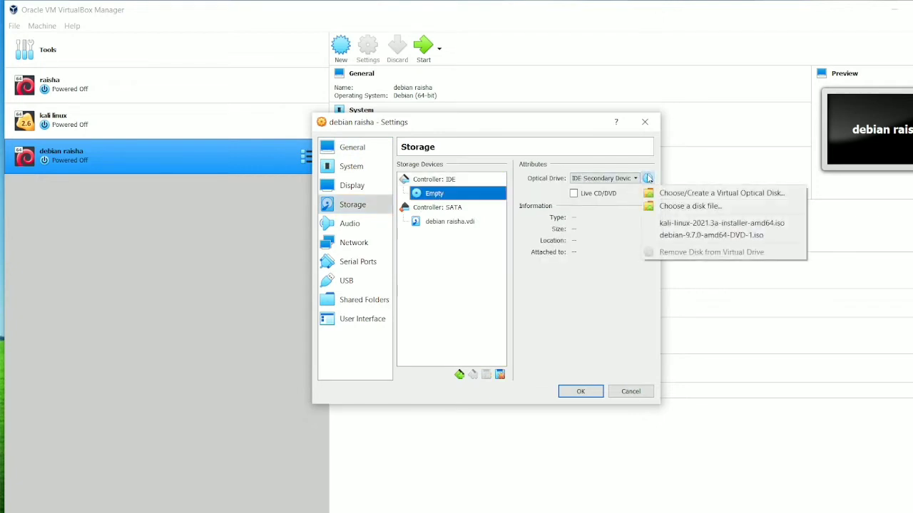
{"action": "left_click", "coordinate": [675, 236]}
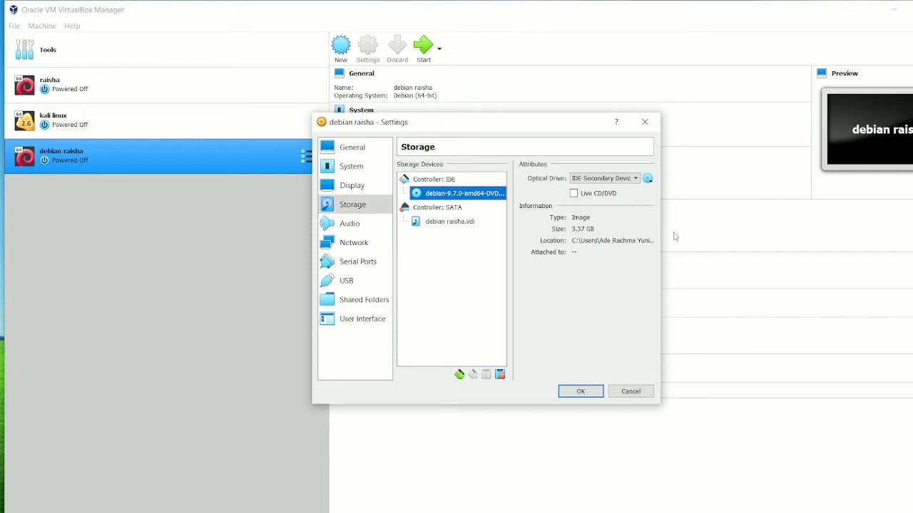
- Attach network adapter 1 to Host-only Adapter with promiscuous mode Allow All and save the settings
{"action": "left_click", "coordinate": [363, 247]}
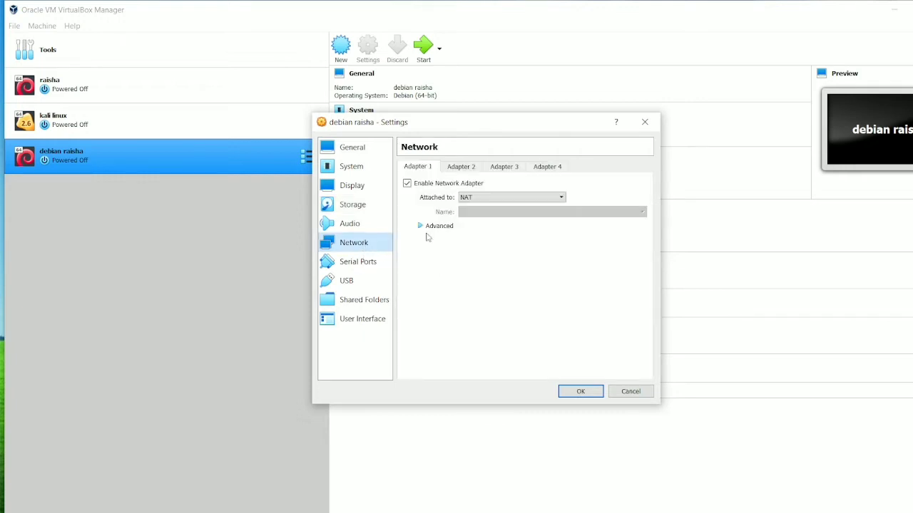
{"action": "left_click", "coordinate": [488, 197]}
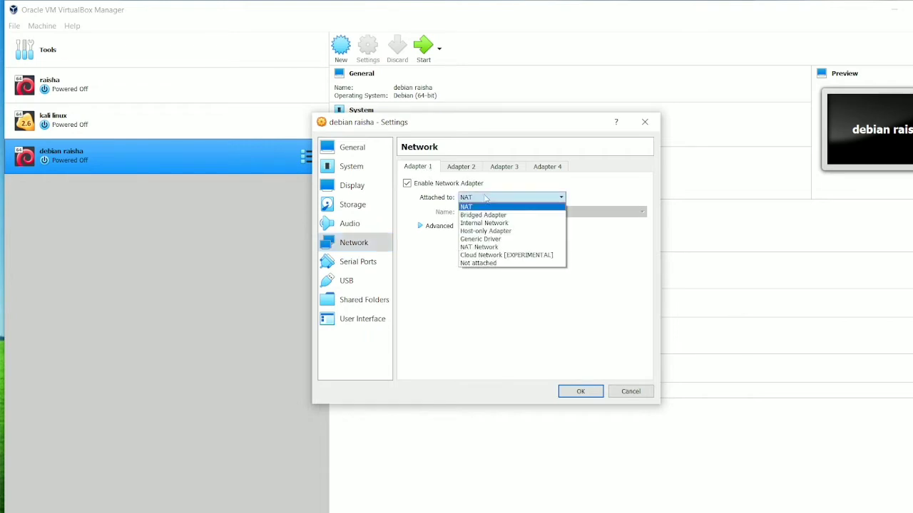
{"action": "left_click", "coordinate": [487, 232]}
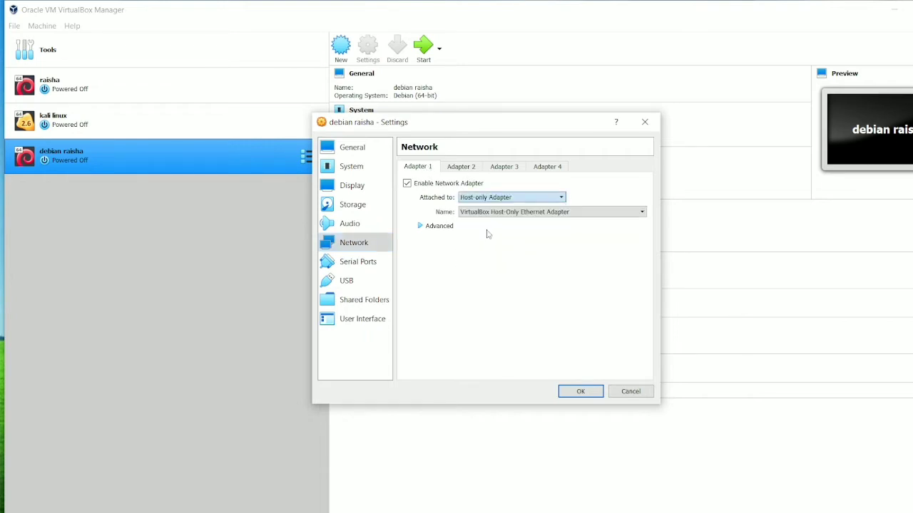
{"action": "left_click", "coordinate": [439, 228]}
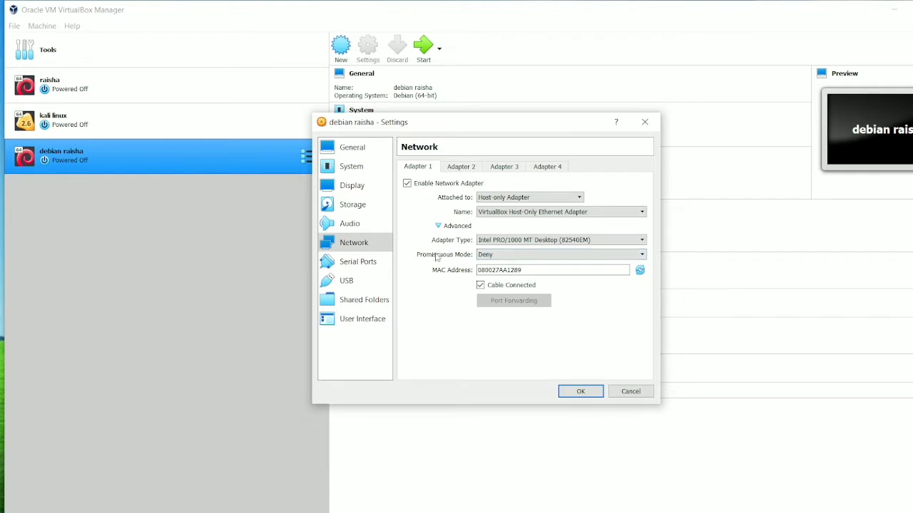
{"action": "left_click", "coordinate": [482, 257]}
{"action": "left_click", "coordinate": [492, 283]}
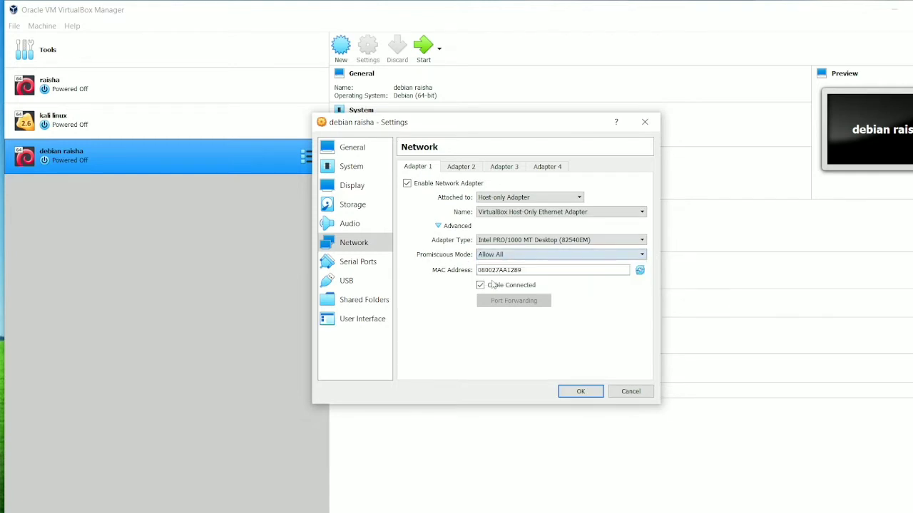
{"action": "left_click", "coordinate": [579, 393]}
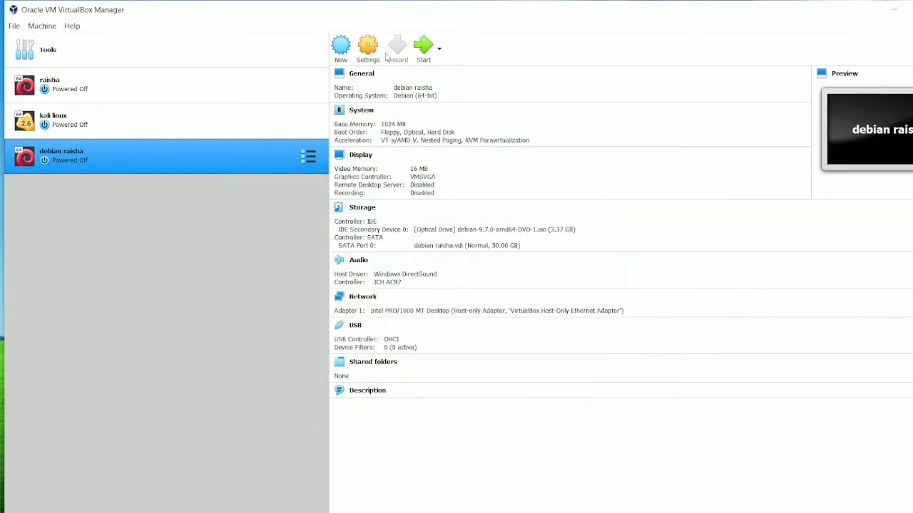
- Start the VM, maximize its window, and boot the text-mode Install entry of the installer
{"action": "left_click", "coordinate": [423, 51]}
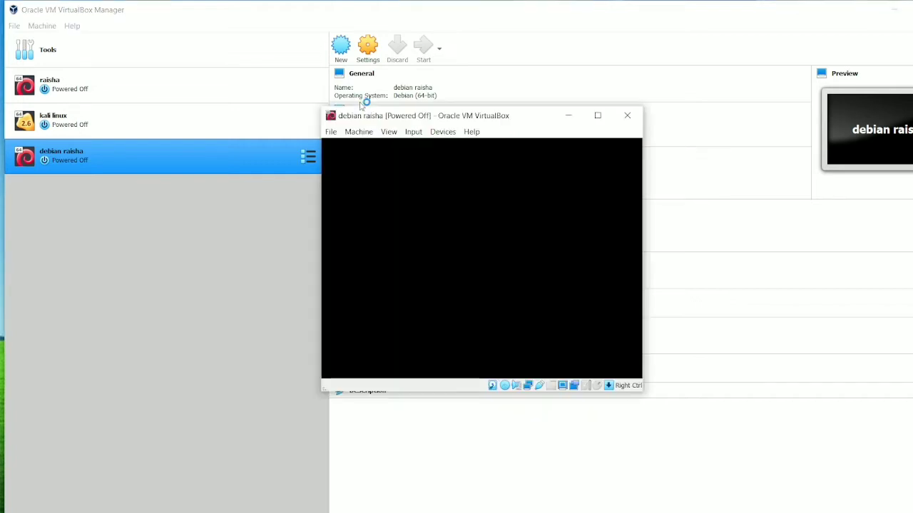
{"action": "left_click", "coordinate": [598, 115]}
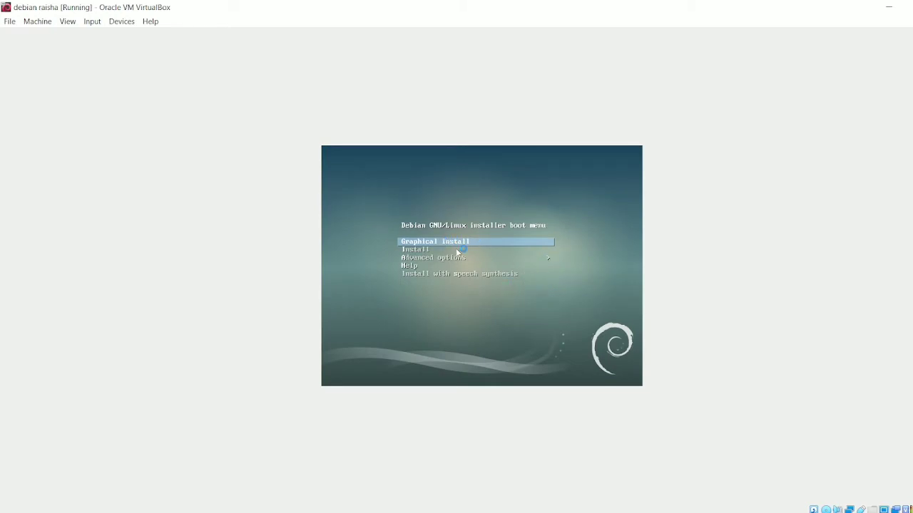
{"action": "key", "text": "Down"}
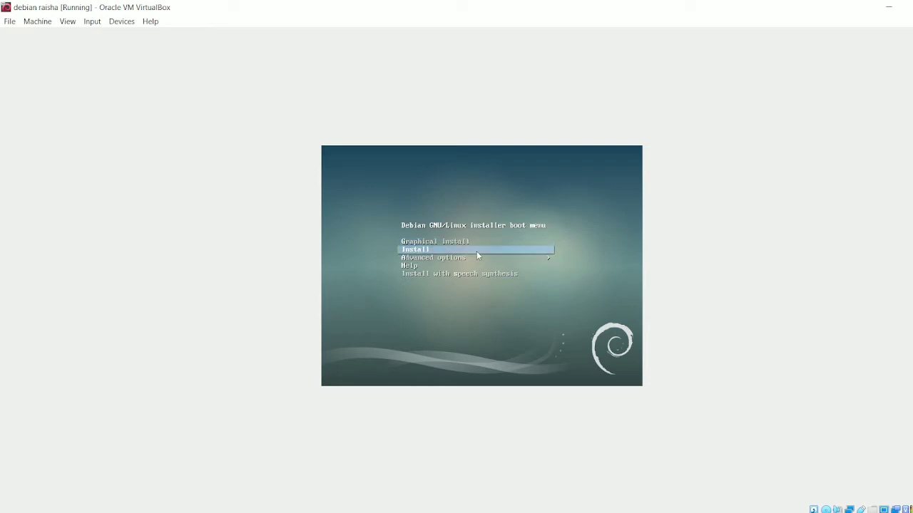
{"action": "key", "text": "Return"}
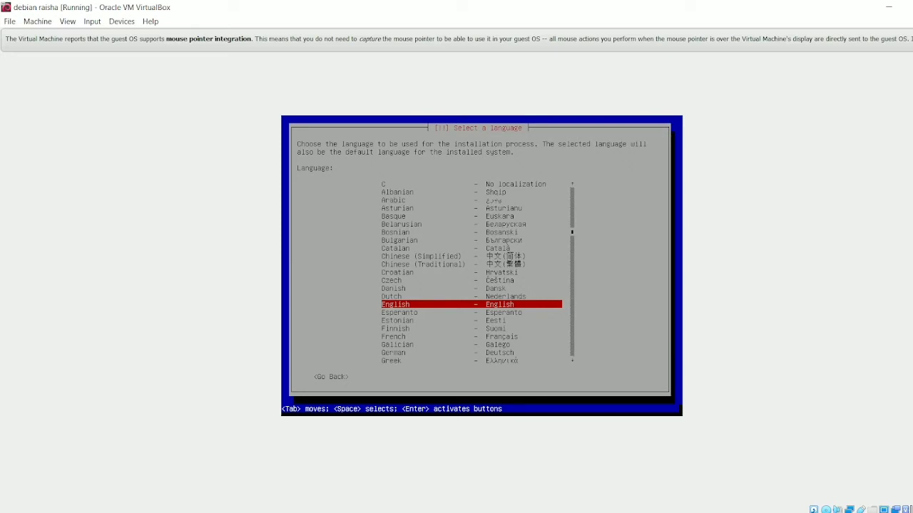
- Choose English as the installation language and 'other' as the location
{"action": "key", "text": "Return"}
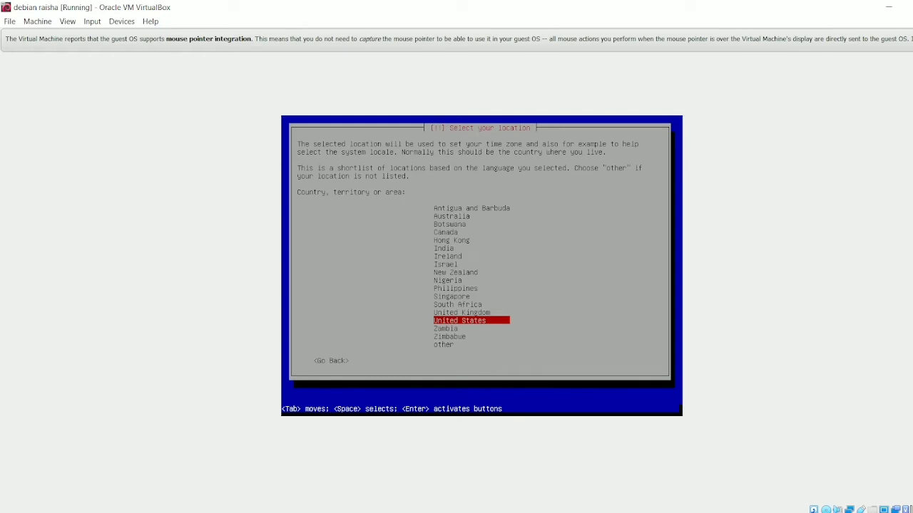
{"action": "key", "text": "Down"}
{"action": "key", "text": "Down"}
{"action": "key", "text": "Down"}
{"action": "key", "text": "Return"}
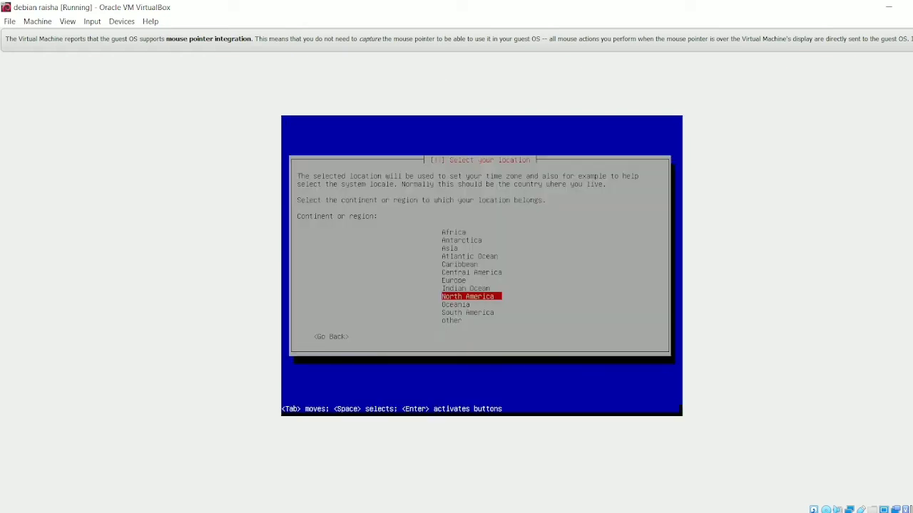
- Pick Asia as the continent and Indonesia as the country
{"action": "key", "text": "Up"}
{"action": "key", "text": "Up"}
{"action": "key", "text": "Up"}
{"action": "key", "text": "Up"}
{"action": "key", "text": "Up"}
{"action": "key", "text": "Up"}
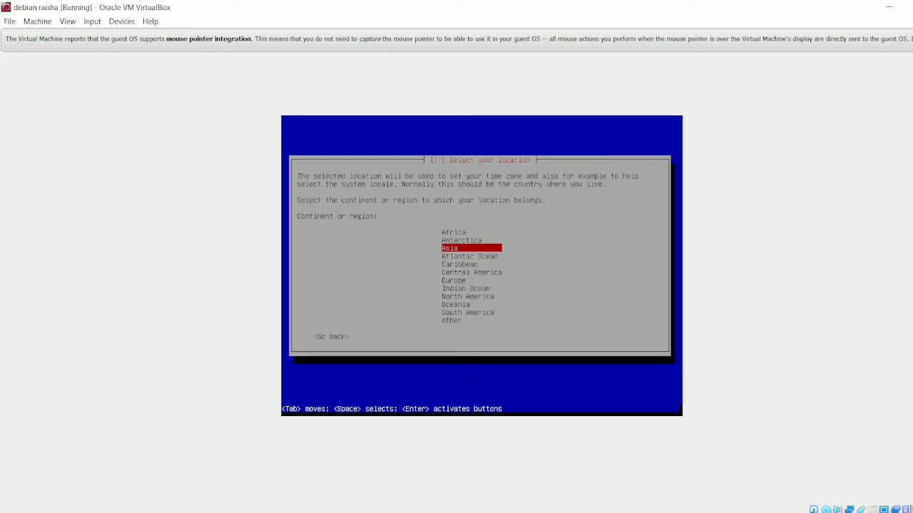
{"action": "key", "text": "Return"}
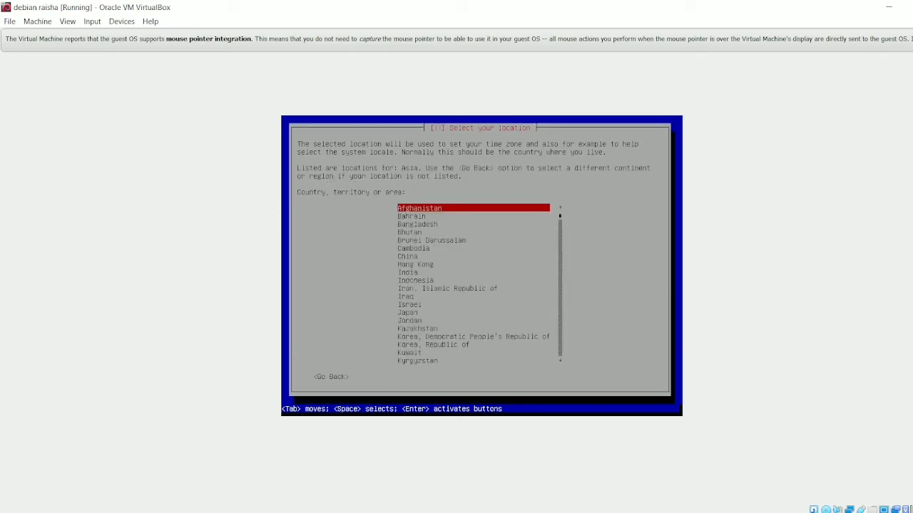
{"action": "key", "text": "Down"}
{"action": "key", "text": "Down"}
{"action": "key", "text": "Down"}
{"action": "key", "text": "Down"}
{"action": "key", "text": "Down"}
{"action": "key", "text": "Down"}
{"action": "key", "text": "Down"}
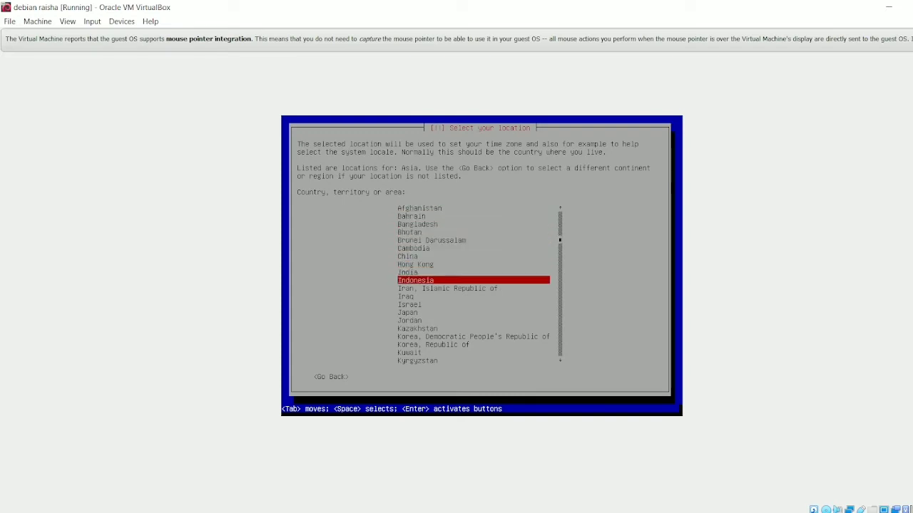
{"action": "key", "text": "Return"}
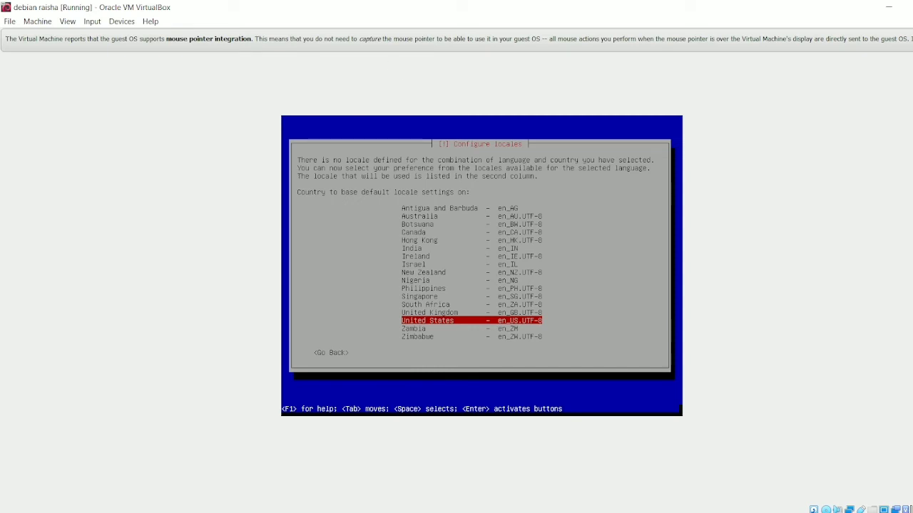
- Accept the United States en_US.UTF-8 locale and the American English keymap
{"action": "key", "text": "Return"}
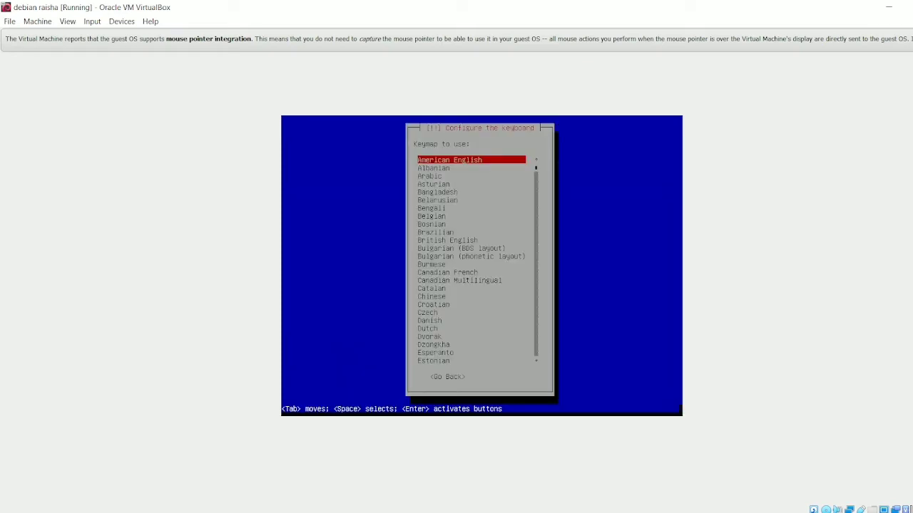
{"action": "key", "text": "Return"}
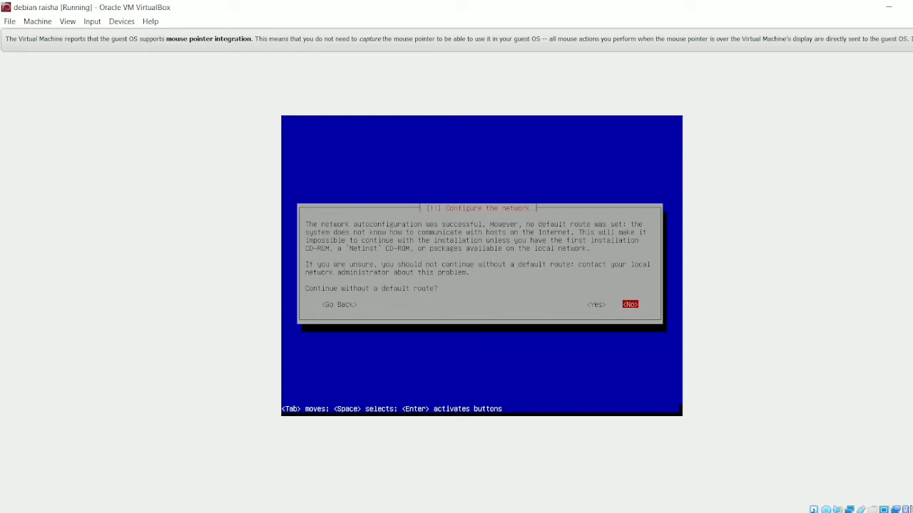
- Continue without a default route and leave the name server addresses blank
{"action": "key", "text": "Left"}
{"action": "key", "text": "Return"}
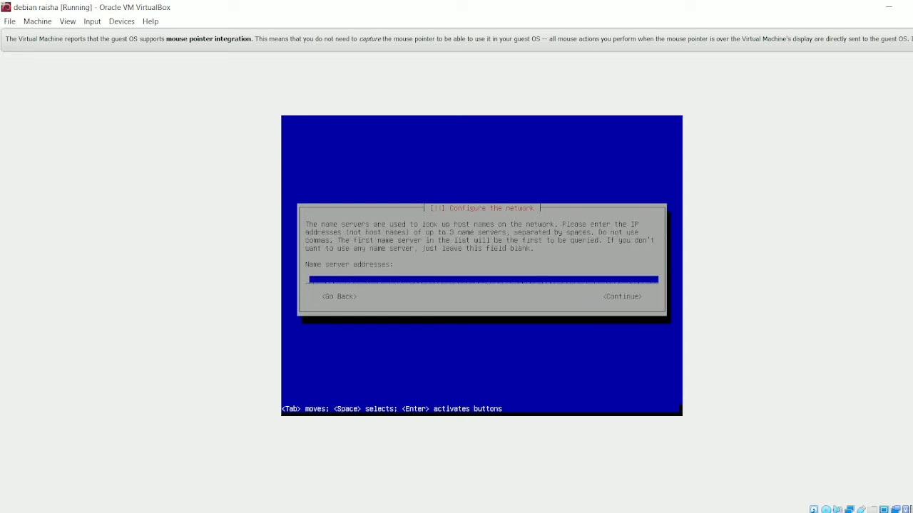
{"action": "key", "text": "Tab"}
{"action": "key", "text": "Left"}
{"action": "key", "text": "Return"}
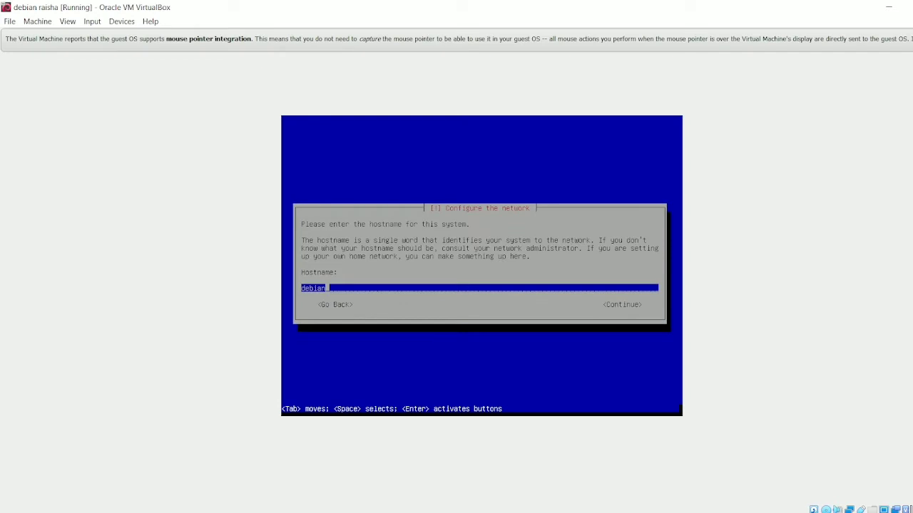
- Go back from the hostname prompt and choose to configure the network manually
{"action": "key", "text": "Tab"}
{"action": "key", "text": "Left"}
{"action": "key", "text": "Return"}
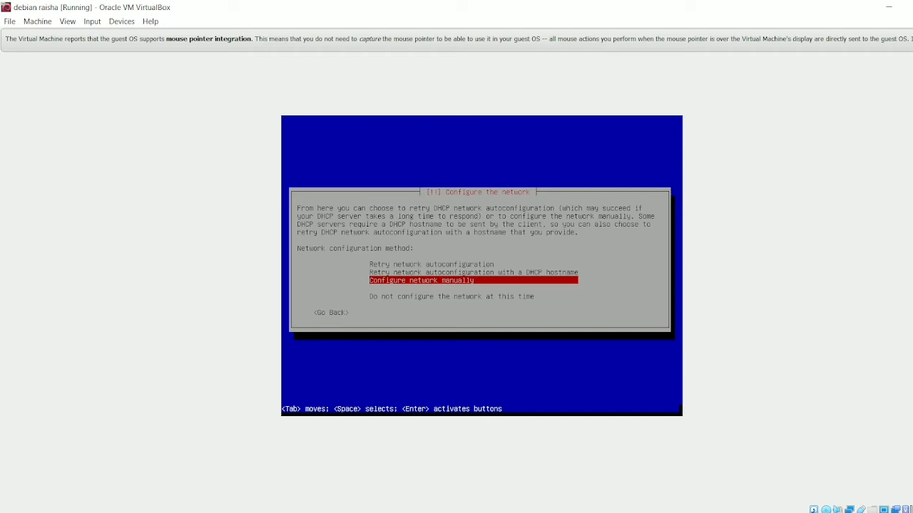
{"action": "key", "text": "Return"}
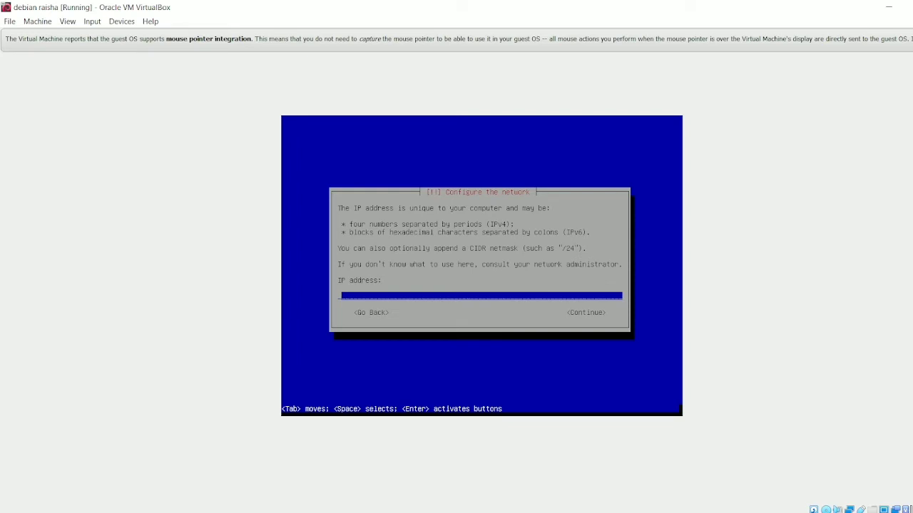
- Set the machine's IP address to 192.168.1.129
{"action": "type", "text": "192.168.1.129"}
{"action": "key", "text": "Tab"}
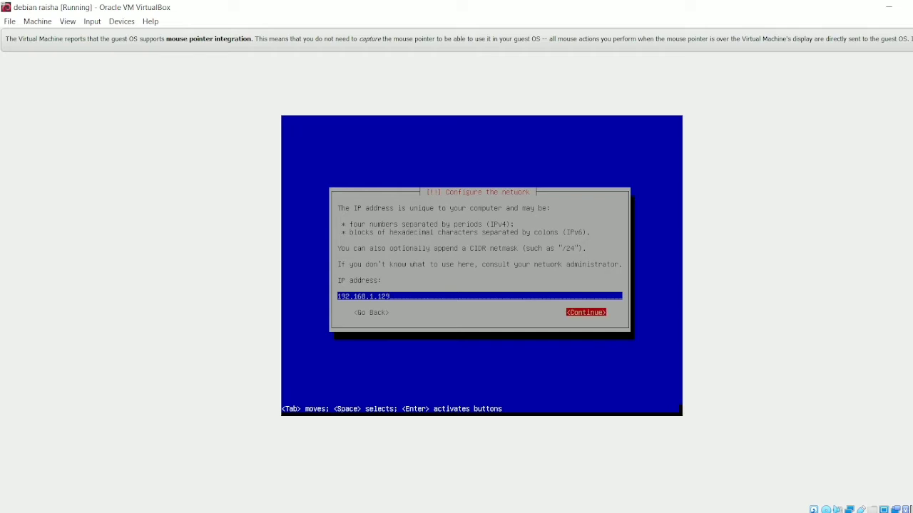
{"action": "key", "text": "Return"}
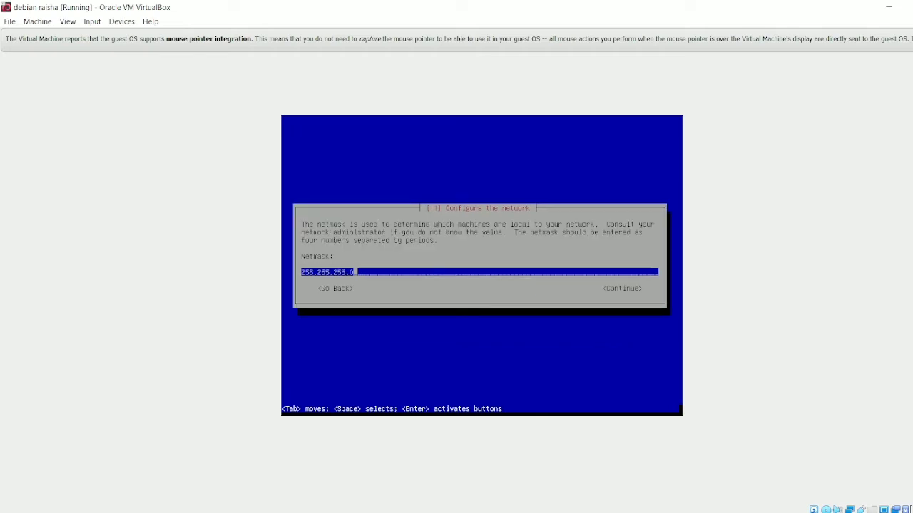
- Accept the 255.255.255.0 netmask, the gateway, and the 192.168.1.1 name server address
{"action": "key", "text": "Return"}
{"action": "key", "text": "Return"}
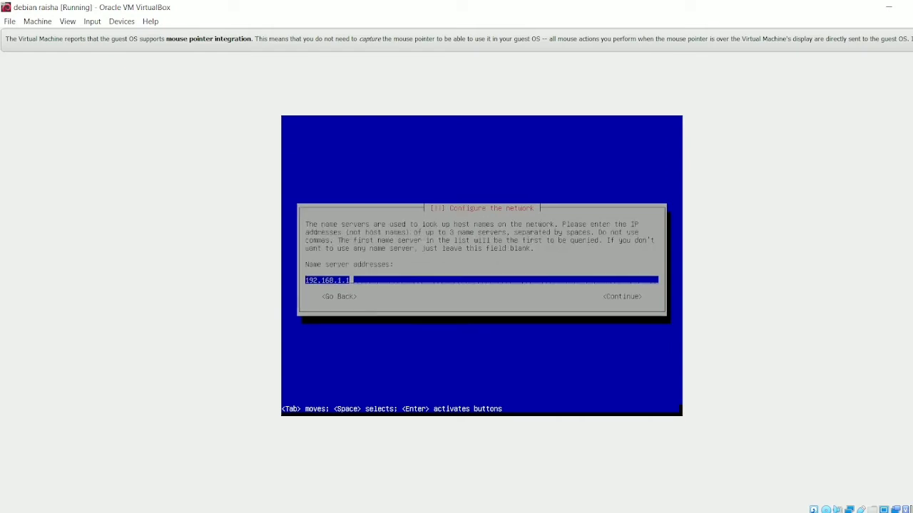
{"action": "key", "text": "Return"}
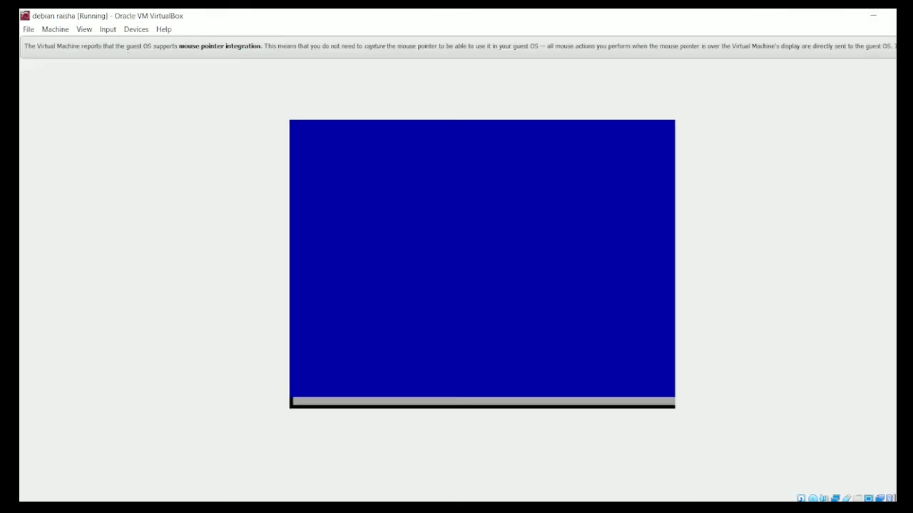
- Replace the default hostname 'debian' with the user's first name
{"action": "mouse_move", "coordinate": [569, 508]}
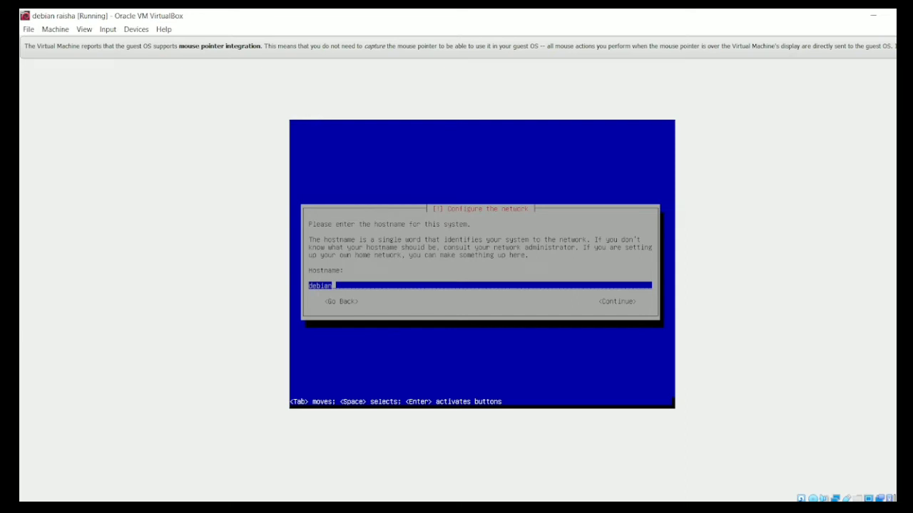
{"action": "key", "text": "BackSpace"}
{"action": "key", "text": "BackSpace"}
{"action": "key", "text": "BackSpace"}
{"action": "key", "text": "BackSpace"}
{"action": "key", "text": "BackSpace"}
{"action": "key", "text": "BackSpace"}
{"action": "type", "text": "raisha"}
{"action": "key", "text": "Return"}
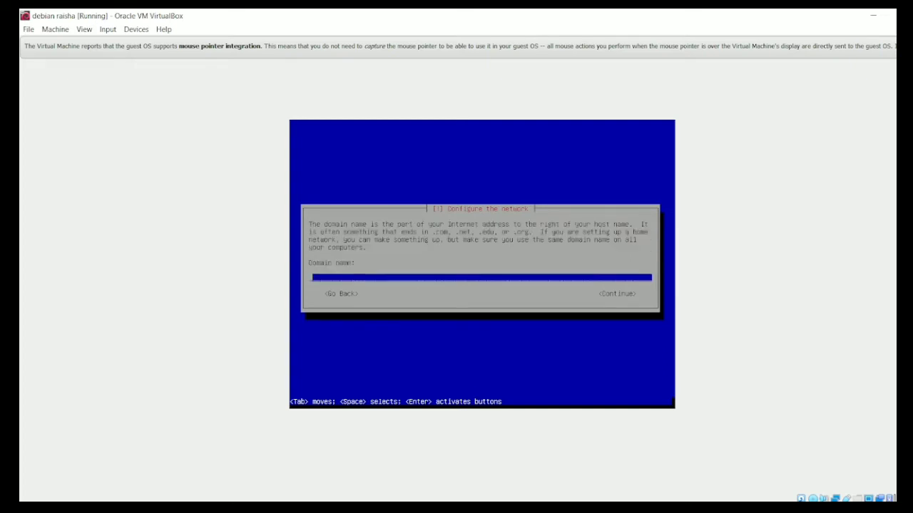
- Set the domain name to the user's first name followed by .net
{"action": "type", "text": "raisha.net"}
{"action": "key", "text": "Return"}
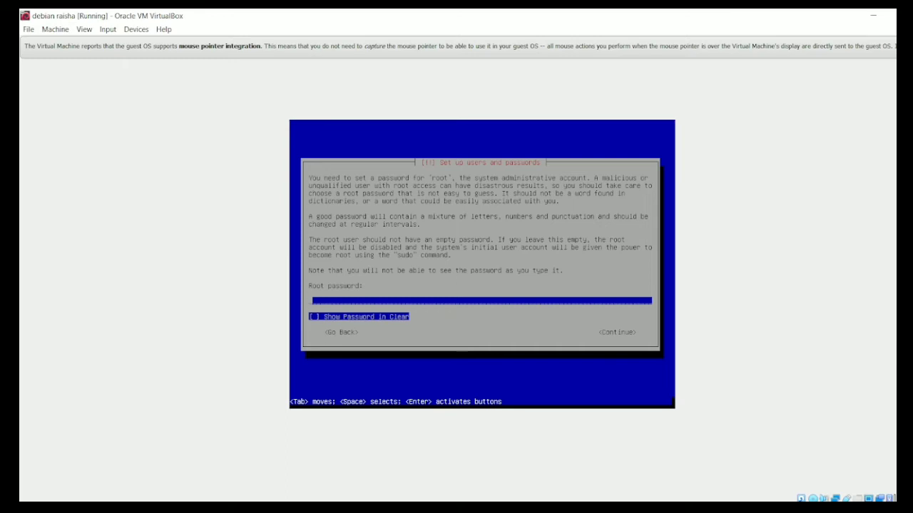
- Enter the root password and re-enter it to verify
{"action": "type", "text": "****"}
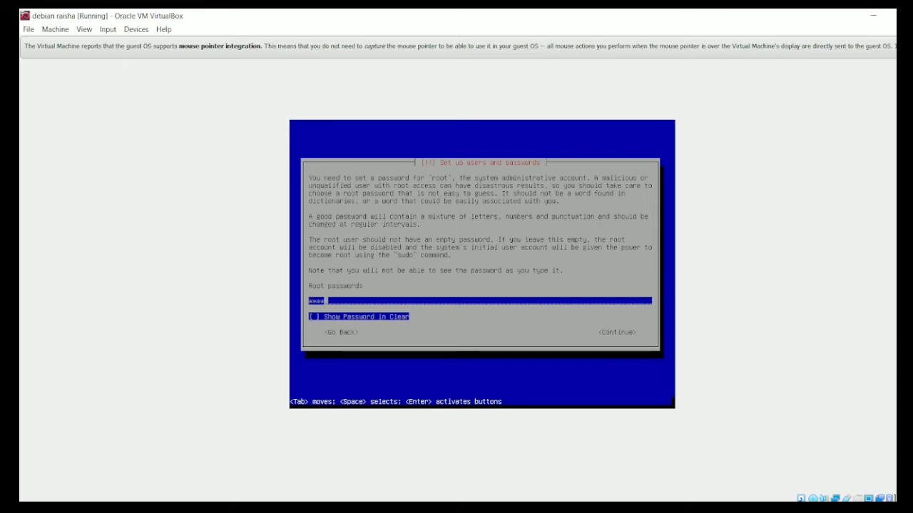
{"action": "key", "text": "BackSpace"}
{"action": "key", "text": "Return"}
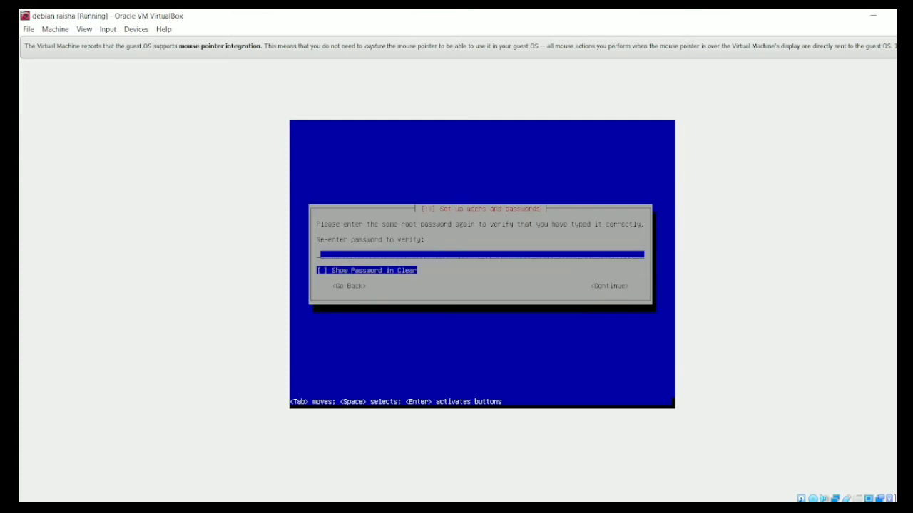
{"action": "type", "text": "***"}
{"action": "key", "text": "Return"}
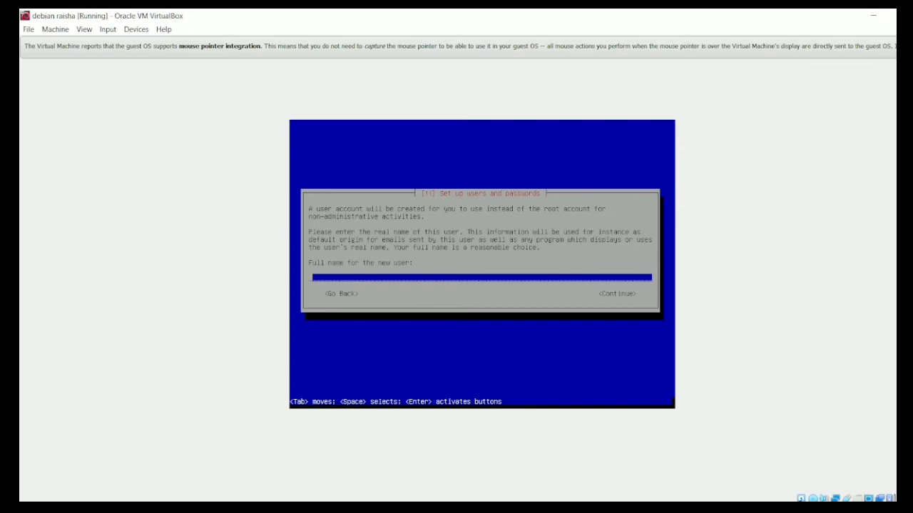
- Enter the new user's full name and accept the suggested username
{"action": "type", "text": "raisha"}
{"action": "key", "text": "Return"}
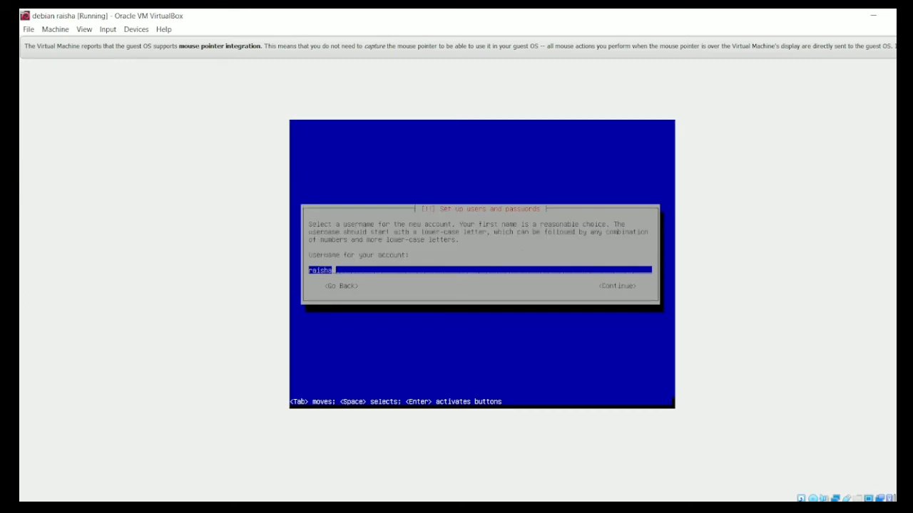
{"action": "key", "text": "Return"}
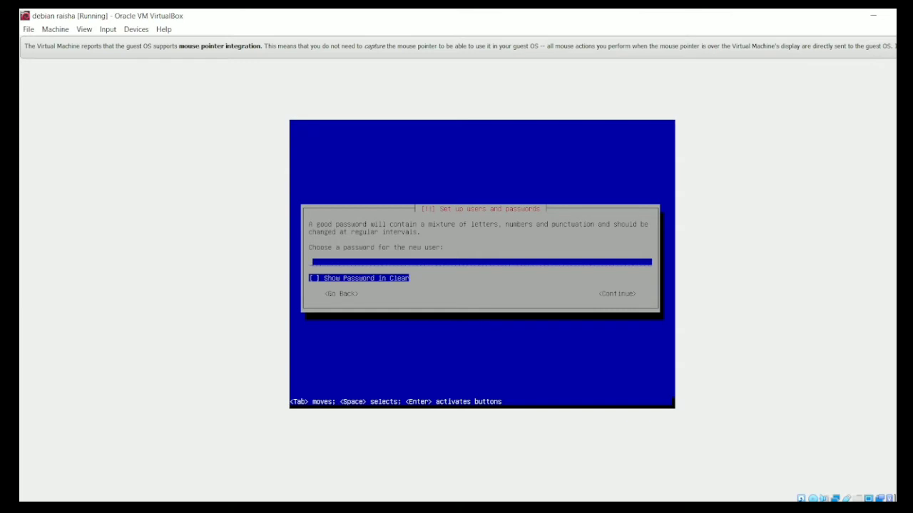
- Enter the new user's password and re-enter it to verify
{"action": "type", "text": "***"}
{"action": "key", "text": "Return"}
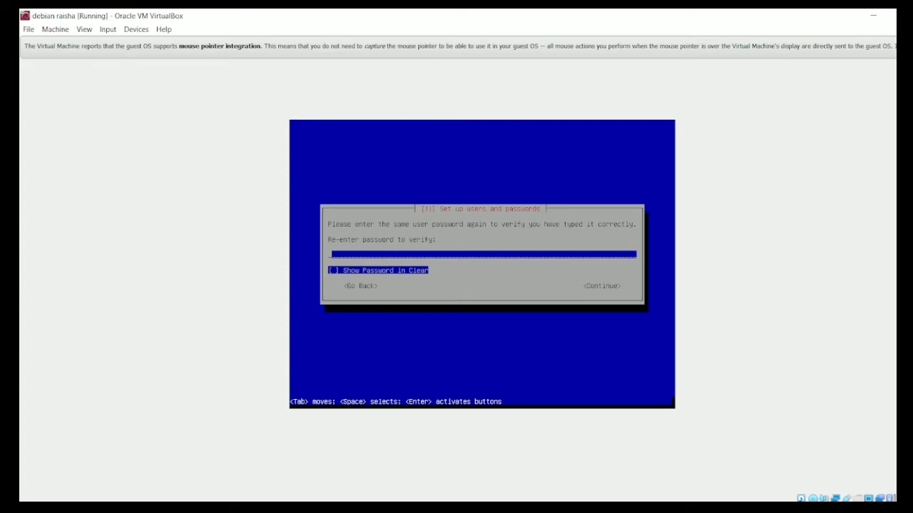
{"action": "type", "text": "***"}
{"action": "key", "text": "Return"}
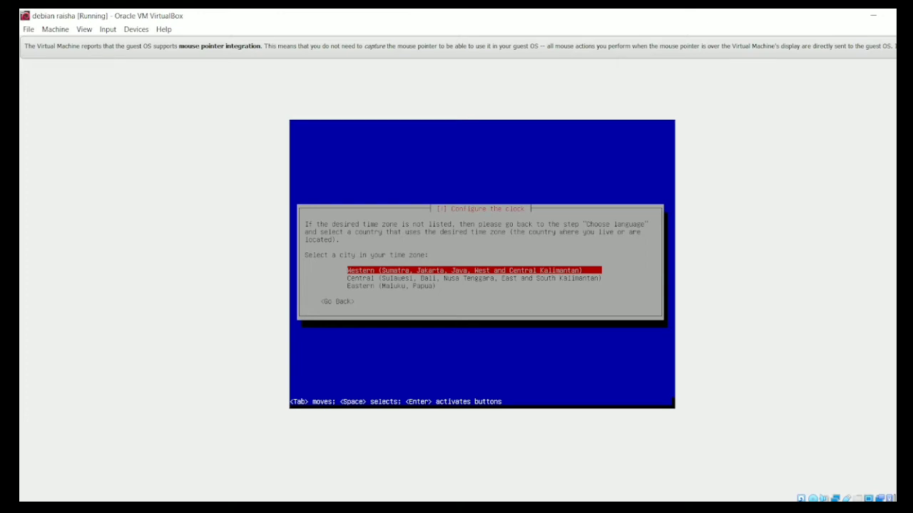
- Select the Western (Sumatra, Jakarta, Java) time zone and choose Manual as the partitioning method
{"action": "key", "text": "Return"}
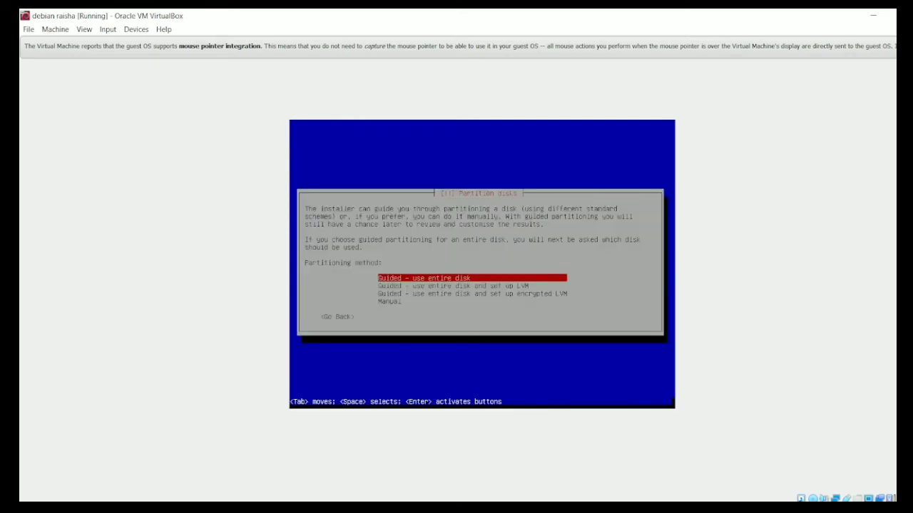
{"action": "key", "text": "Down"}
{"action": "key", "text": "Down"}
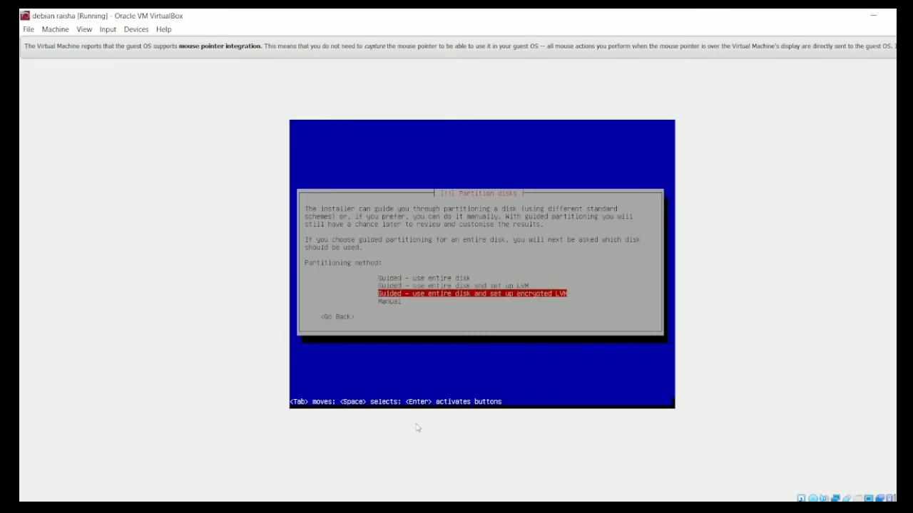
{"action": "key", "text": "Down"}
{"action": "key", "text": "Return"}
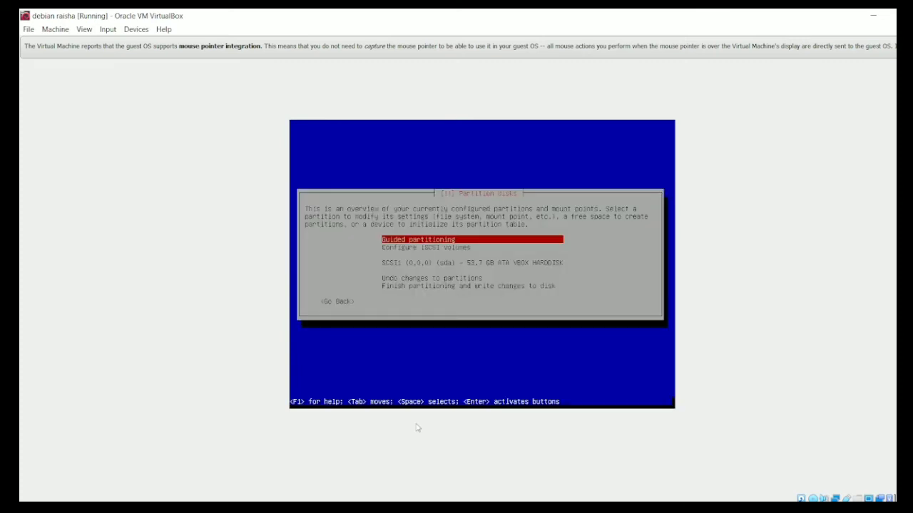
- Create a new empty partition table on the 53.7 GB VBOX hard disk
{"action": "key", "text": "Down"}
{"action": "key", "text": "Down"}
{"action": "key", "text": "Return"}
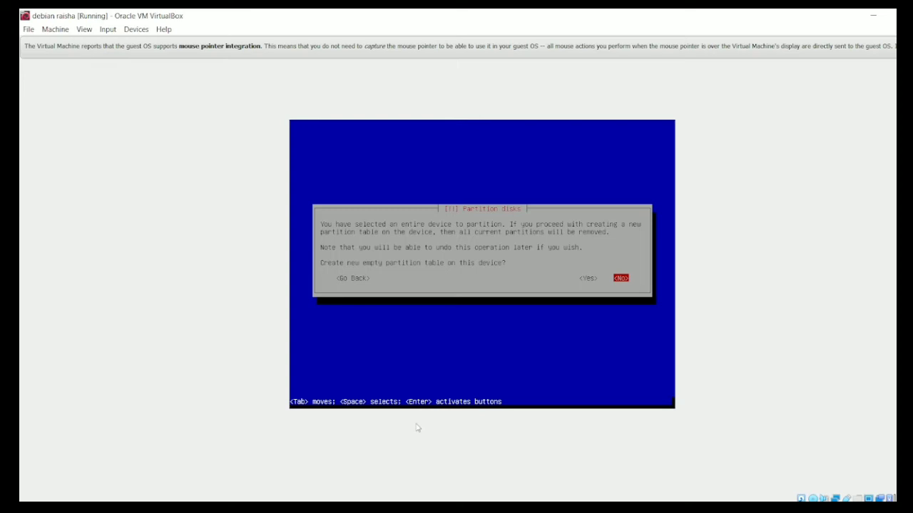
{"action": "key", "text": "Left"}
{"action": "key", "text": "Return"}
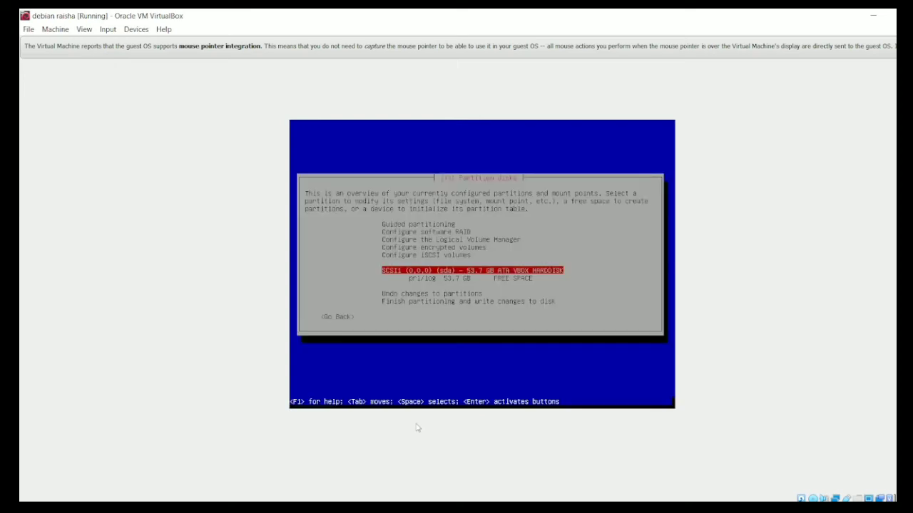
- Create a new partition in the disk's free space with a size of 20 GB
{"action": "key", "text": "Down"}
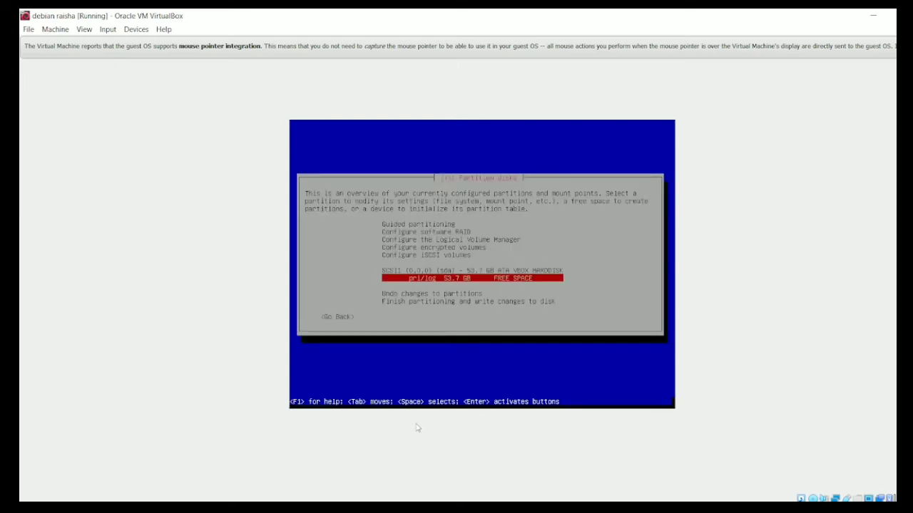
{"action": "key", "text": "Return"}
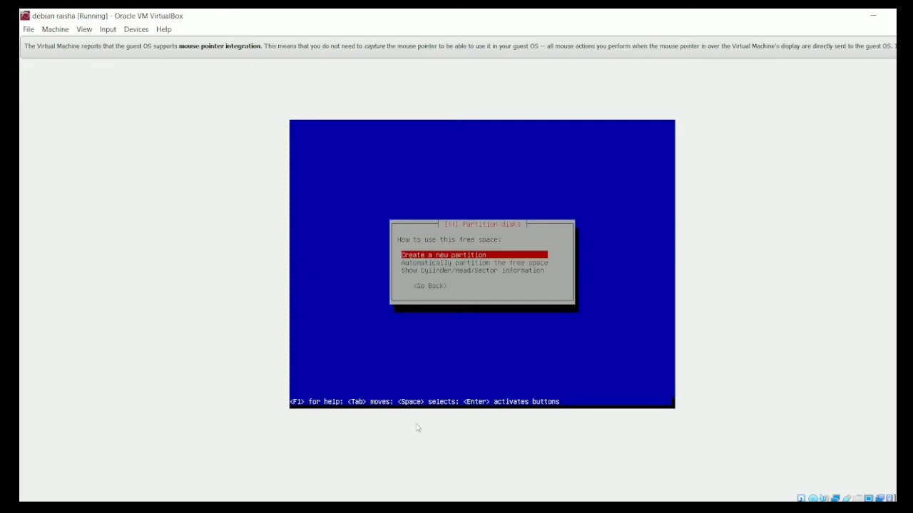
{"action": "key", "text": "Return"}
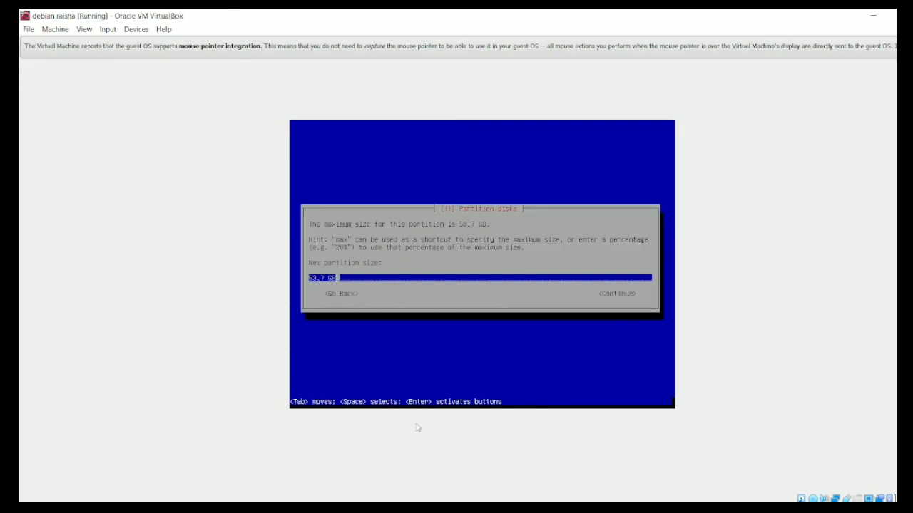
{"action": "key", "text": "Left"}
{"action": "key", "text": "Left"}
{"action": "key", "text": "Left"}
{"action": "key", "text": "BackSpace"}
{"action": "key", "text": "BackSpace"}
{"action": "key", "text": "BackSpace"}
{"action": "key", "text": "BackSpace"}
{"action": "type", "text": "20"}
{"action": "key", "text": "Tab"}
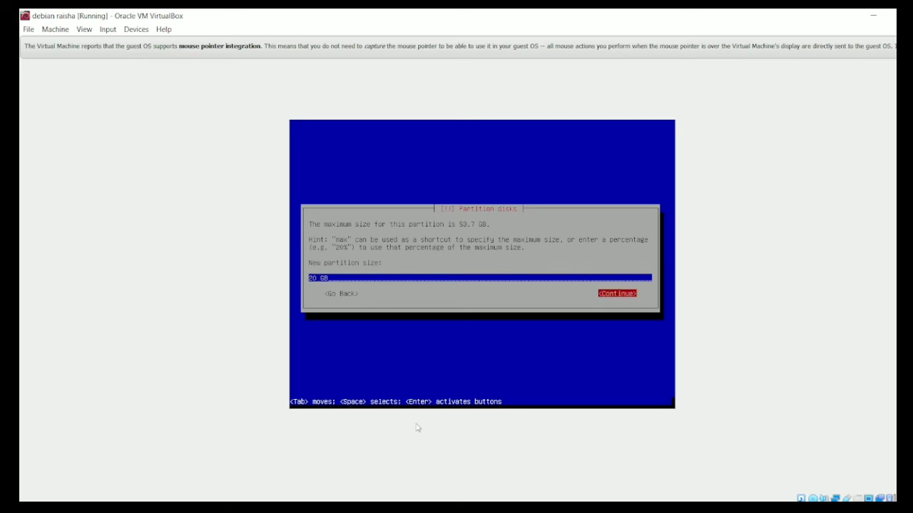
{"action": "key", "text": "Return"}
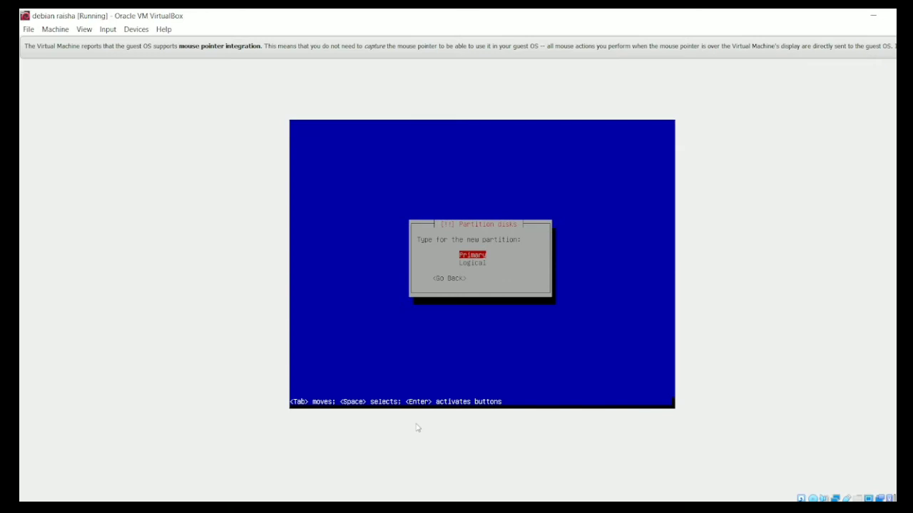
- Make it a primary partition at the beginning, keep ext4 mounted at /, and finish setting it up
{"action": "key", "text": "Return"}
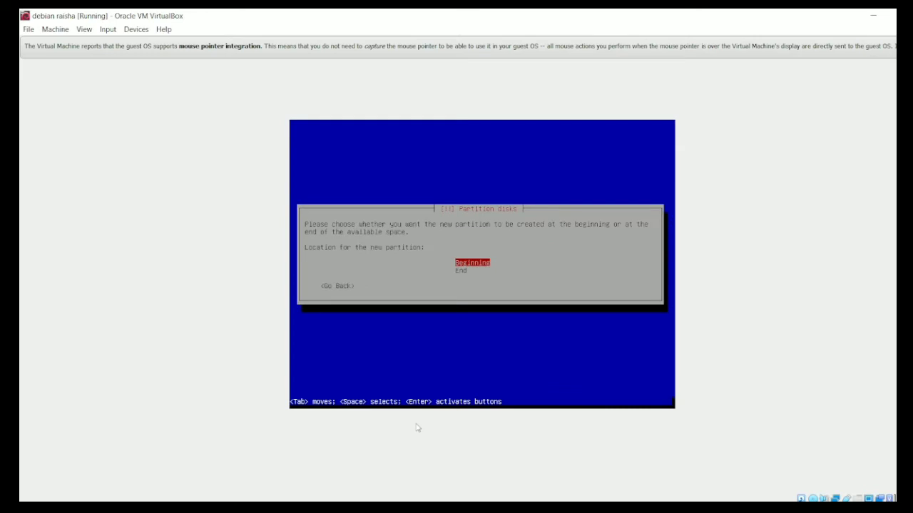
{"action": "key", "text": "Return"}
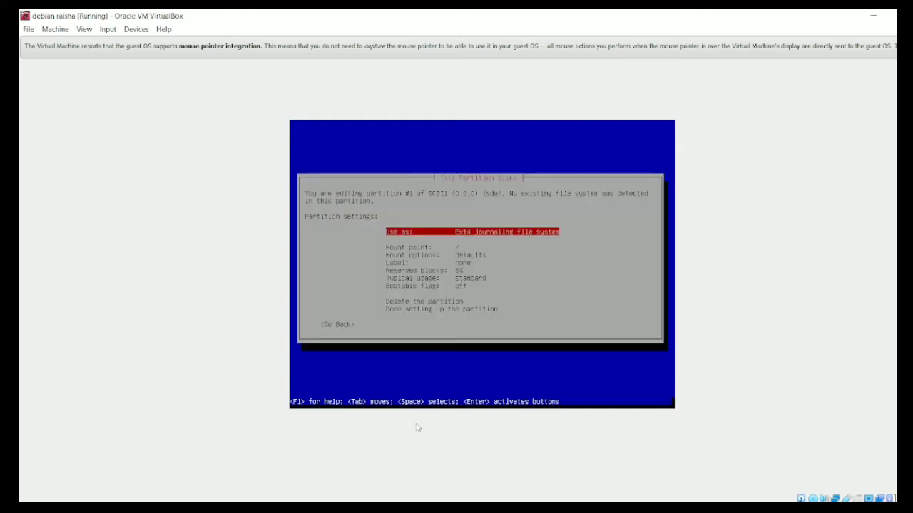
{"action": "key", "text": "Down"}
{"action": "key", "text": "Down"}
{"action": "key", "text": "Down"}
{"action": "key", "text": "Down"}
{"action": "key", "text": "Down"}
{"action": "key", "text": "Down"}
{"action": "key", "text": "Down"}
{"action": "key", "text": "Down"}
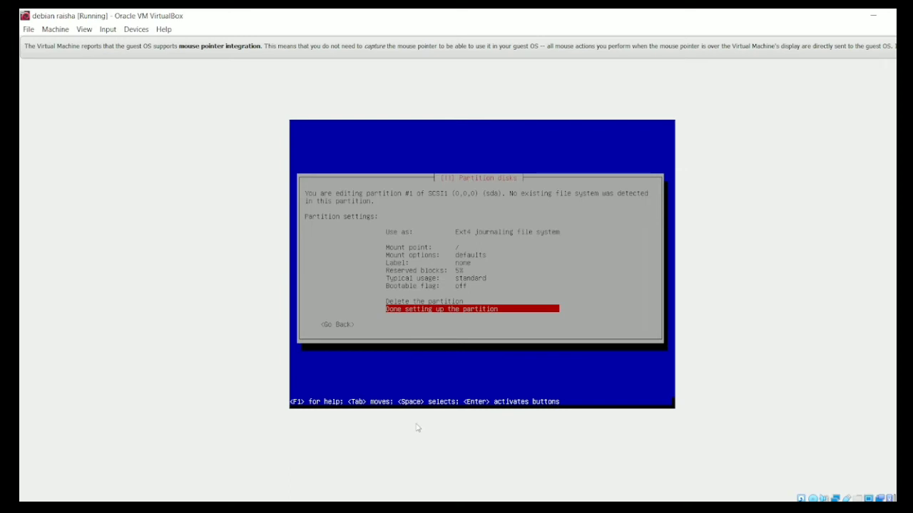
{"action": "key", "text": "Return"}
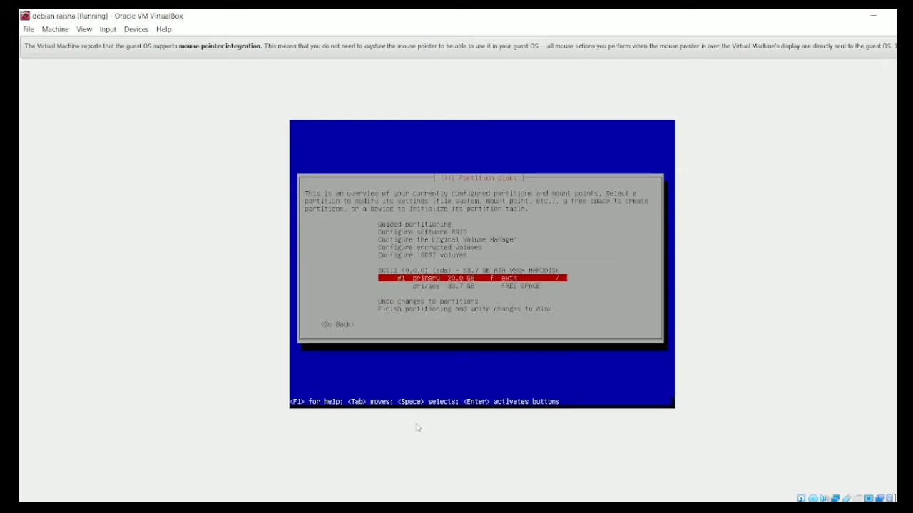
- Create a new 2 GB logical partition at the beginning of the remaining free space
{"action": "key", "text": "Down"}
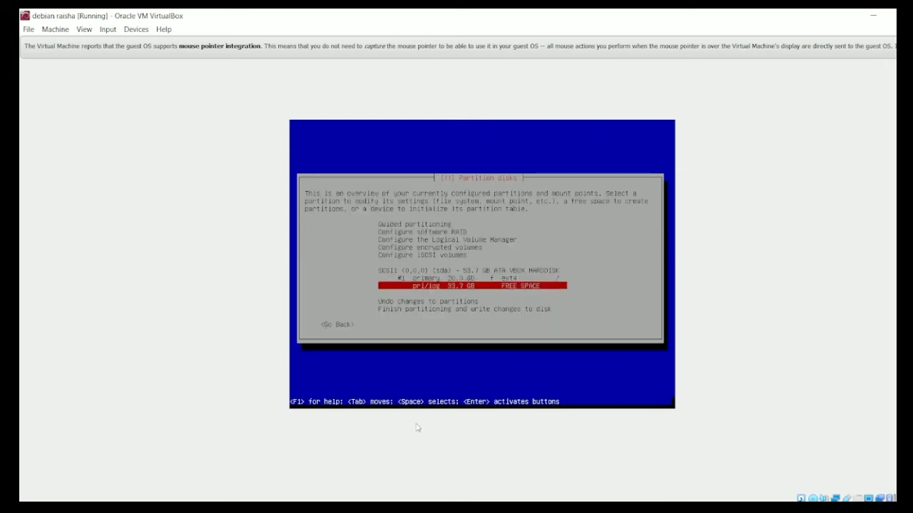
{"action": "key", "text": "Return"}
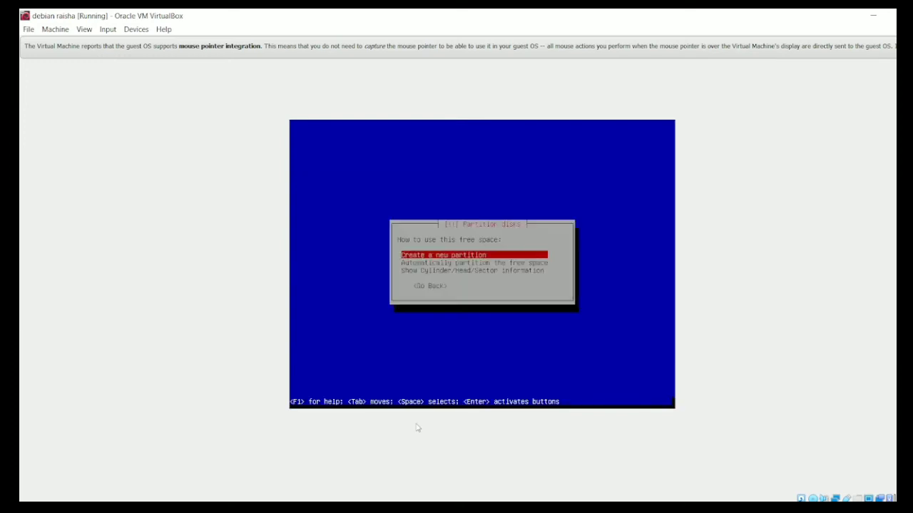
{"action": "key", "text": "Return"}
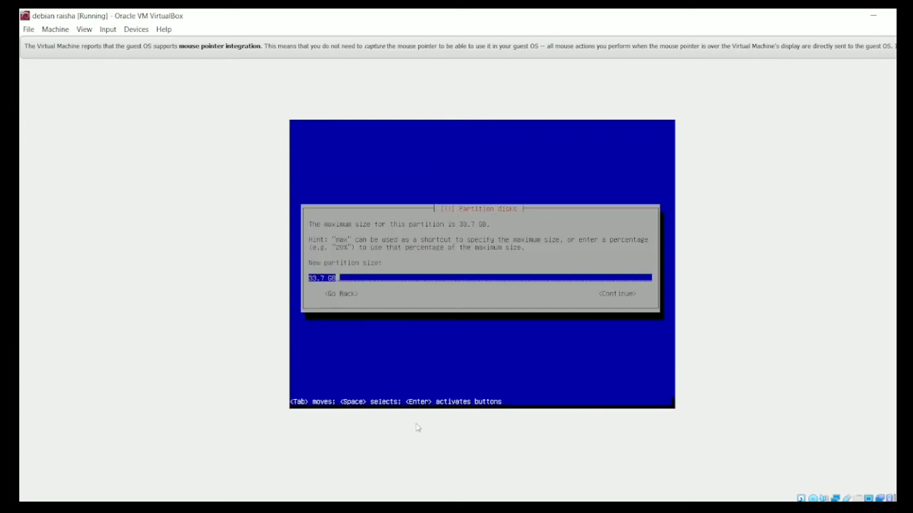
{"action": "key", "text": "Left"}
{"action": "key", "text": "Left"}
{"action": "key", "text": "BackSpace"}
{"action": "key", "text": "BackSpace"}
{"action": "key", "text": "BackSpace"}
{"action": "key", "text": "BackSpace"}
{"action": "key", "text": "BackSpace"}
{"action": "type", "text": "2"}
{"action": "key", "text": "Return"}
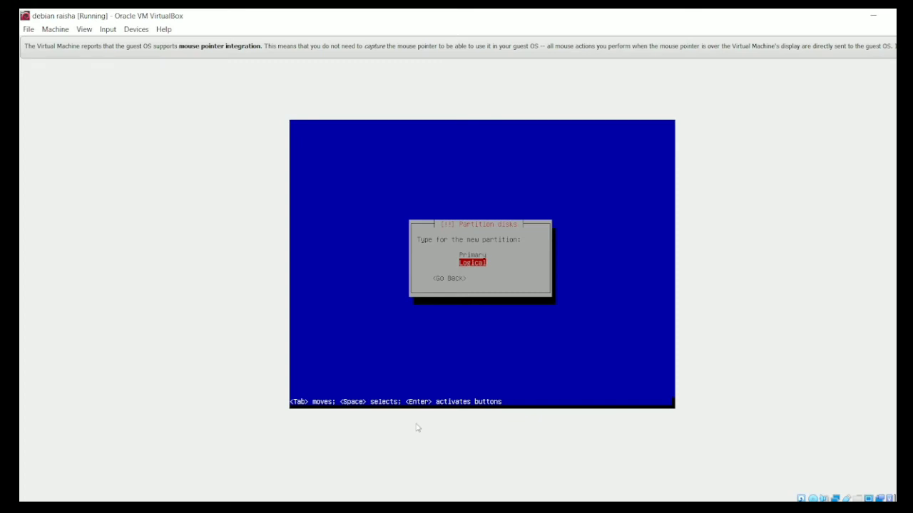
{"action": "key", "text": "Return"}
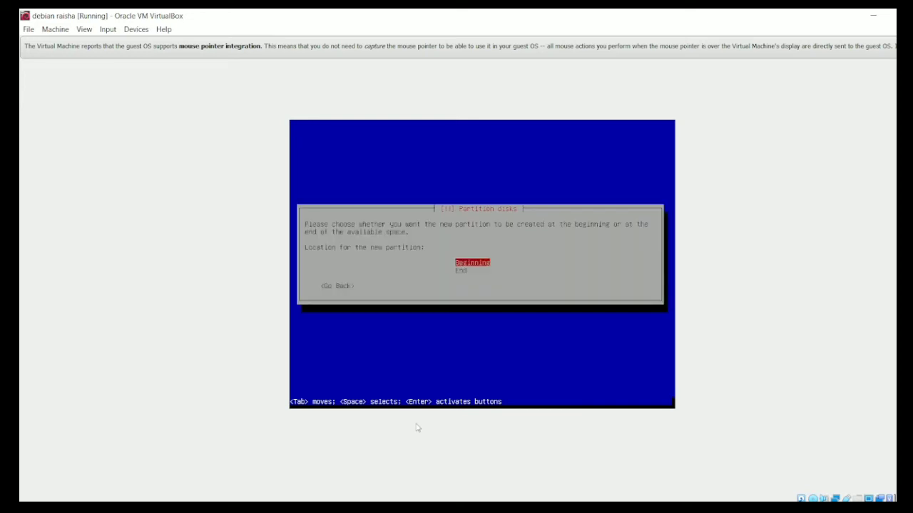
{"action": "key", "text": "Return"}
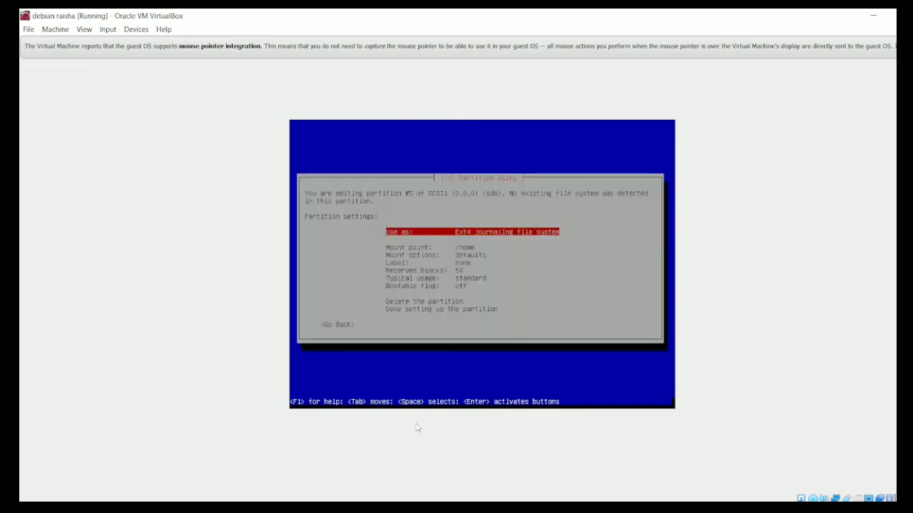
- Set the new partition to be used as swap area and finish setting it up
{"action": "key", "text": "Return"}
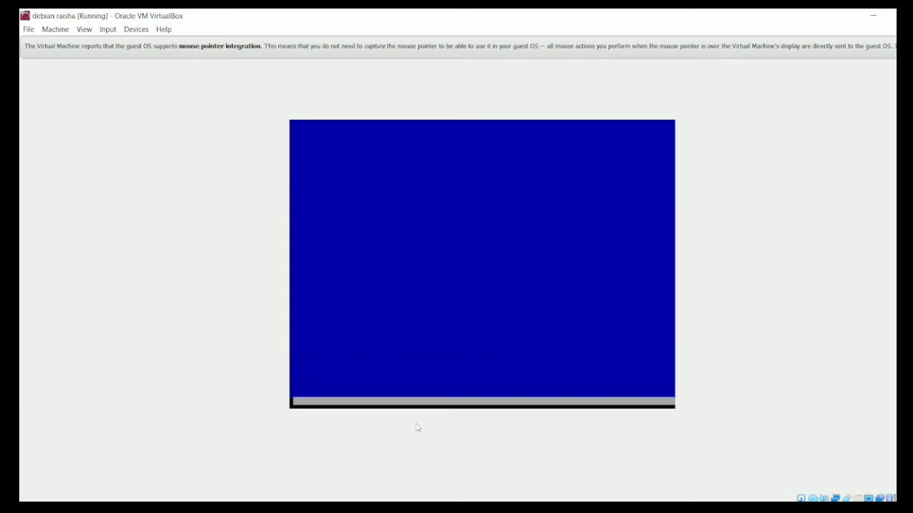
{"action": "key", "text": "Down"}
{"action": "key", "text": "Down"}
{"action": "key", "text": "Down"}
{"action": "key", "text": "Down"}
{"action": "key", "text": "Down"}
{"action": "key", "text": "Down"}
{"action": "key", "text": "Down"}
{"action": "key", "text": "Down"}
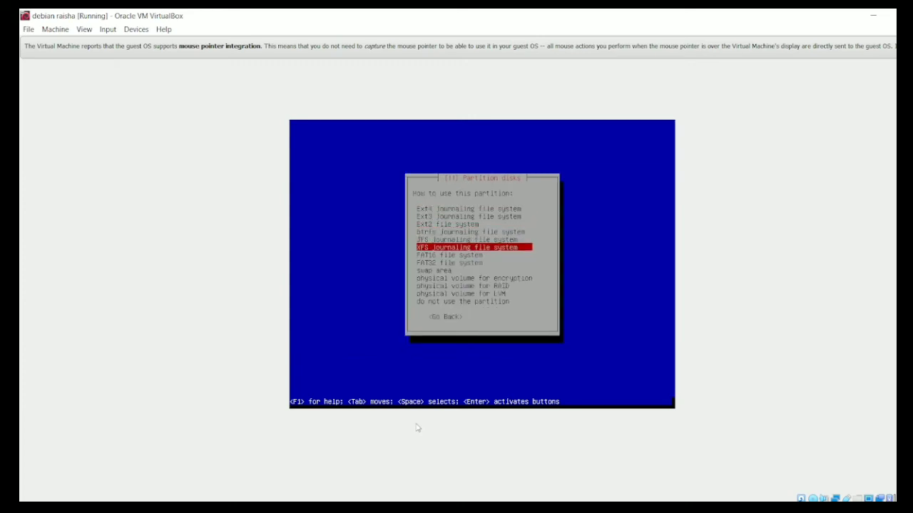
{"action": "key", "text": "Return"}
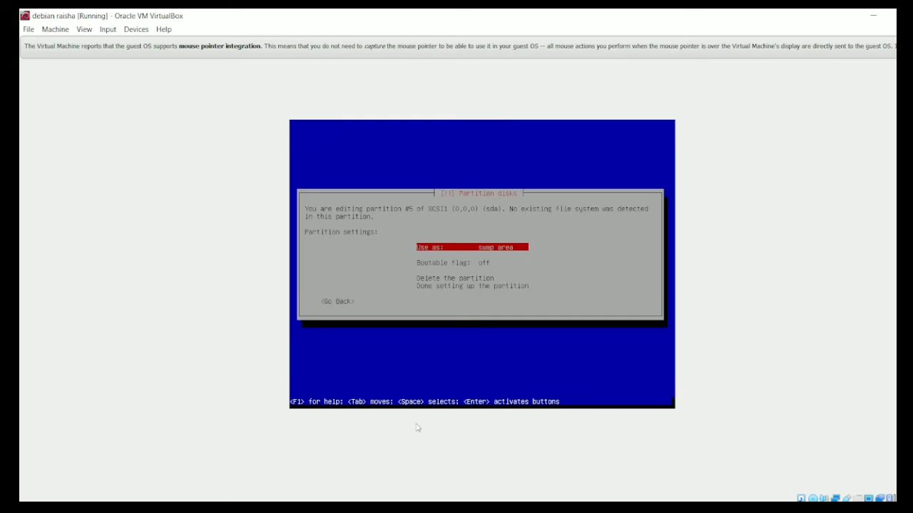
{"action": "key", "text": "Down"}
{"action": "key", "text": "Down"}
{"action": "key", "text": "Down"}
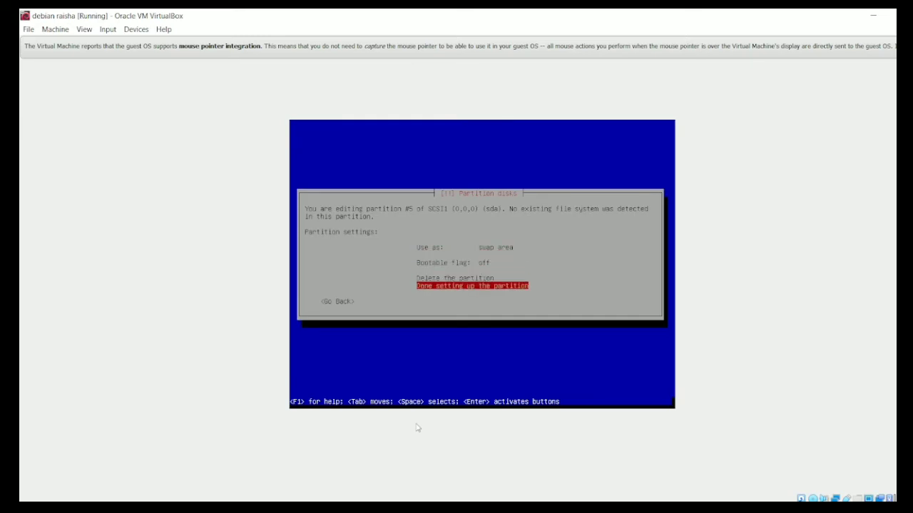
{"action": "key", "text": "Return"}
- Create a new partition using all of the remaining 31.7 GB free space
{"action": "key", "text": "Down"}
{"action": "key", "text": "Down"}
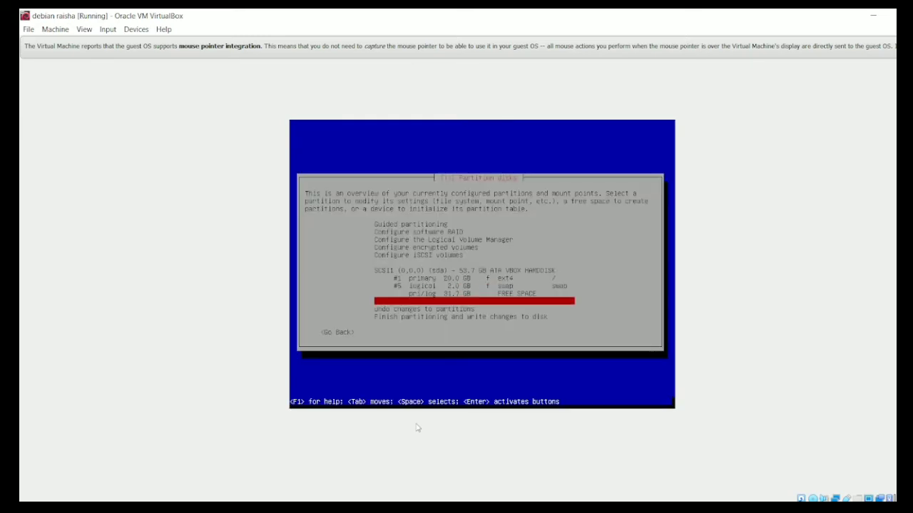
{"action": "key", "text": "Up"}
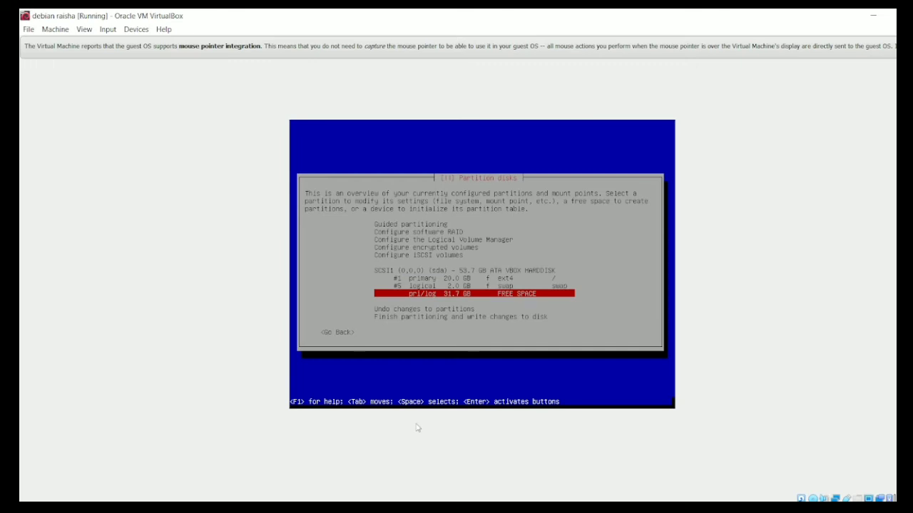
{"action": "key", "text": "Return"}
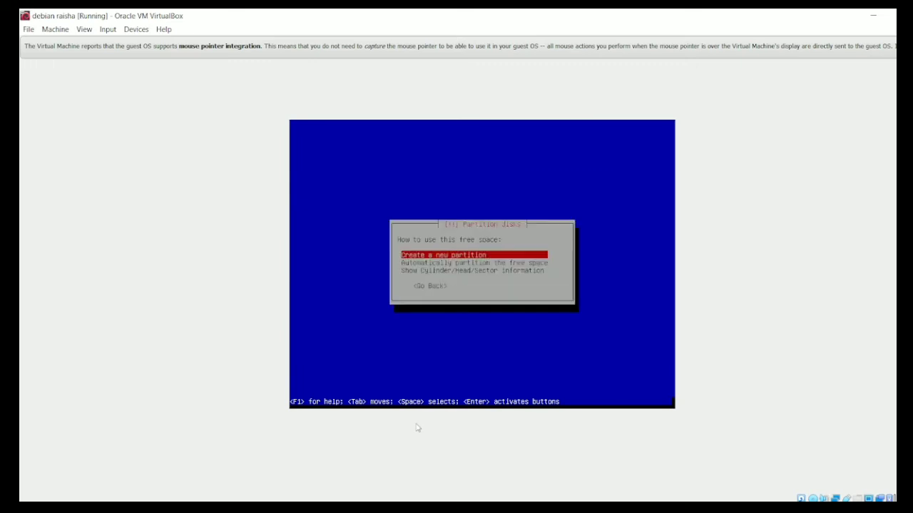
{"action": "key", "text": "Return"}
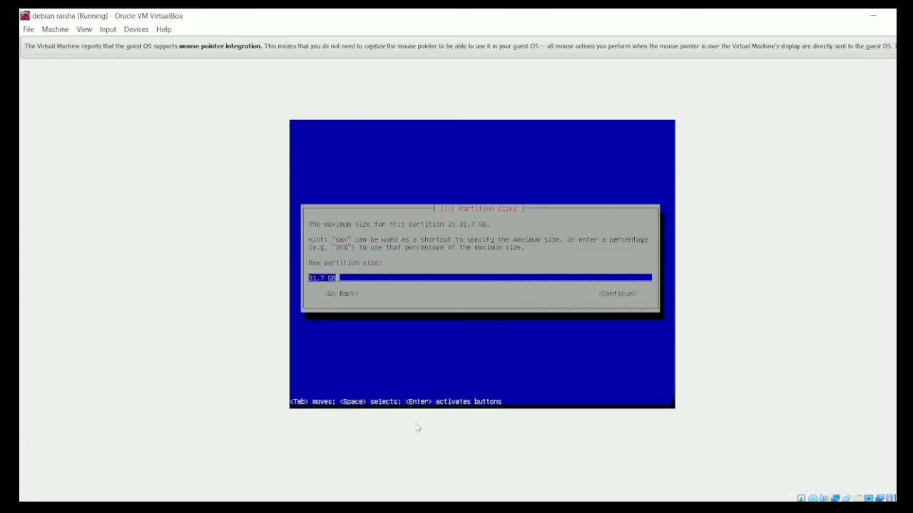
{"action": "key", "text": "Return"}
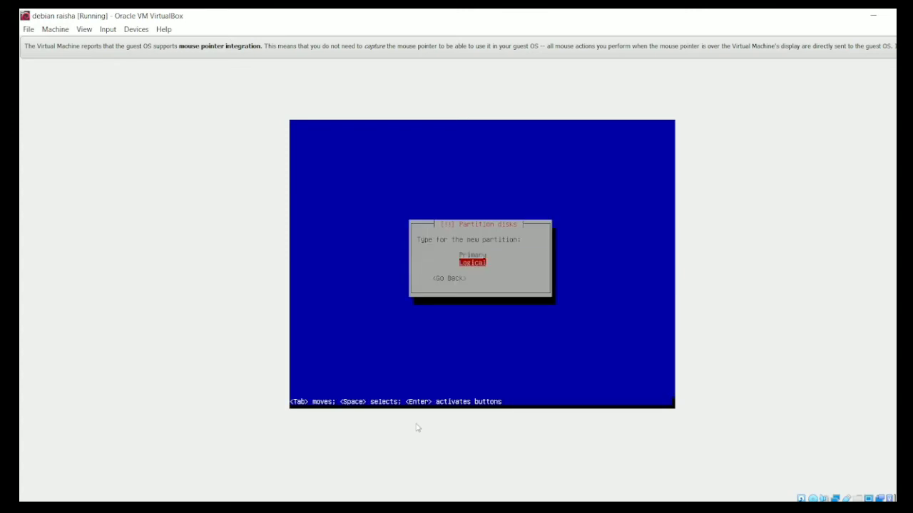
- Make it a primary partition, keep ext4 mounted at /home, and finish setting it up
{"action": "key", "text": "Up"}
{"action": "key", "text": "Return"}
{"action": "key", "text": "Down"}
{"action": "key", "text": "Down"}
{"action": "key", "text": "Down"}
{"action": "key", "text": "Down"}
{"action": "key", "text": "Down"}
{"action": "key", "text": "Down"}
{"action": "key", "text": "Down"}
{"action": "key", "text": "Down"}
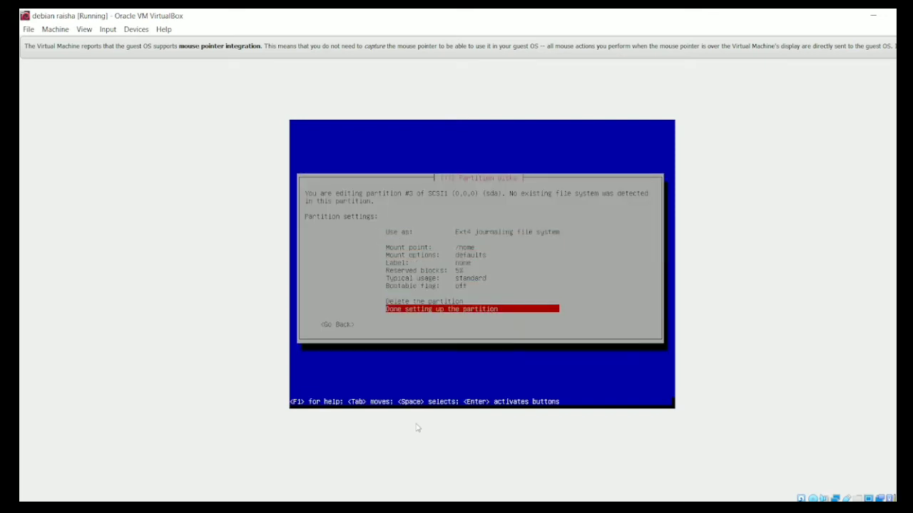
{"action": "key", "text": "Return"}
- Finish partitioning and confirm writing the changes to disk
{"action": "key", "text": "Down"}
{"action": "key", "text": "Down"}
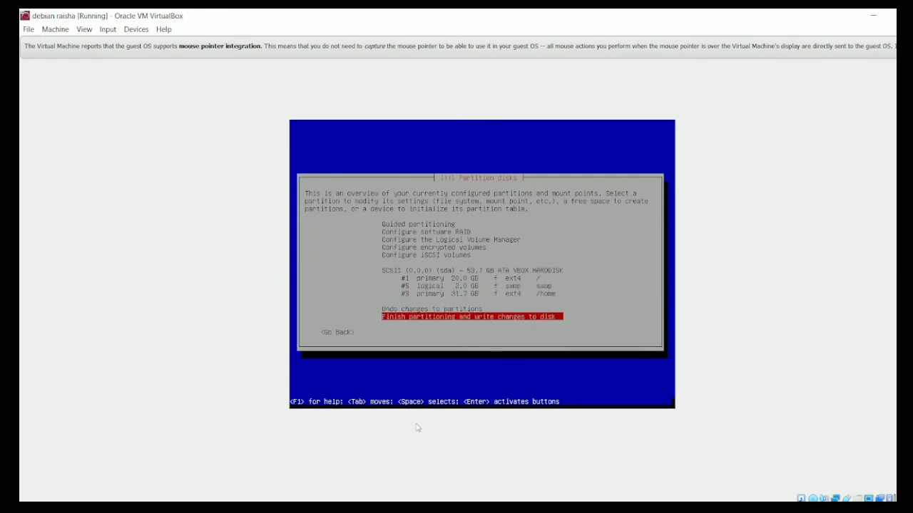
{"action": "key", "text": "Up"}
{"action": "key", "text": "Up"}
{"action": "key", "text": "Up"}
{"action": "key", "text": "Down"}
{"action": "key", "text": "Down"}
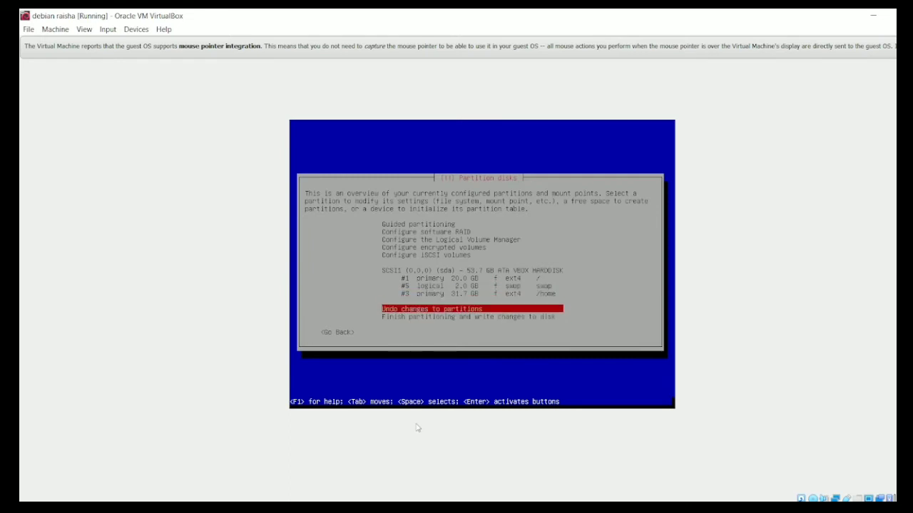
{"action": "key", "text": "Down"}
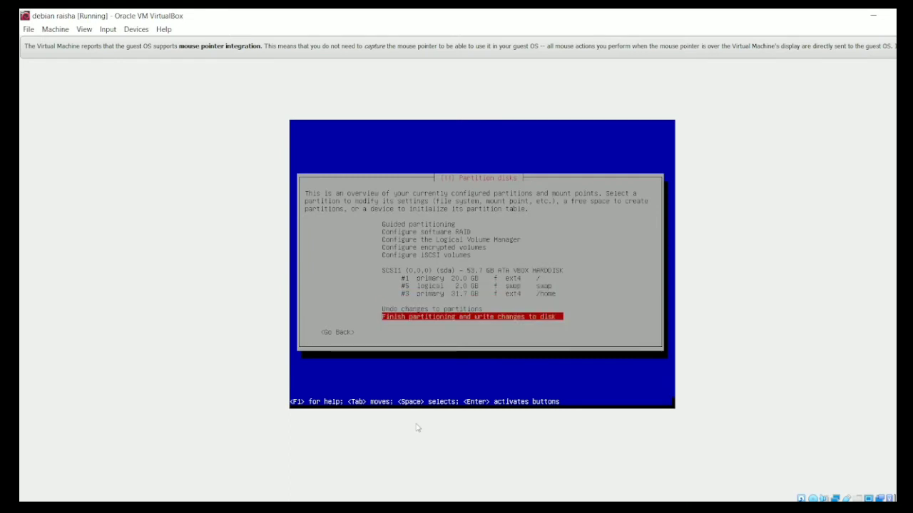
{"action": "key", "text": "Return"}
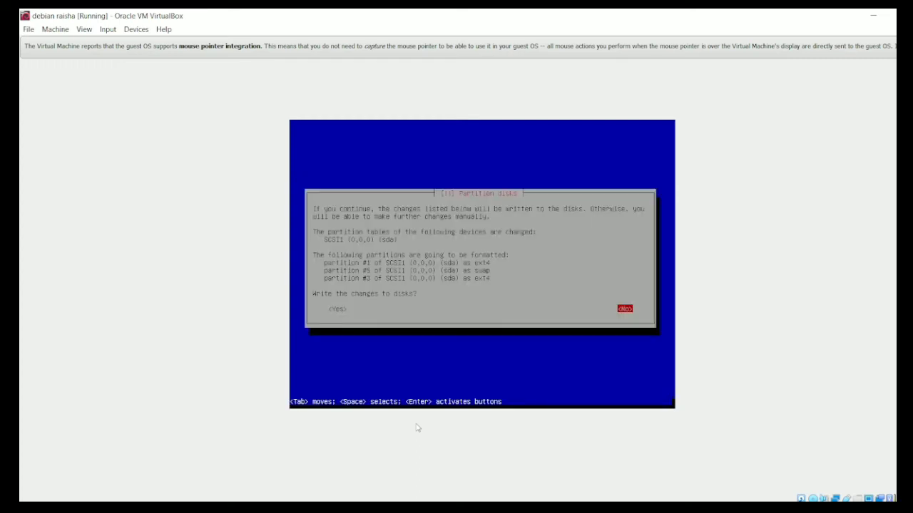
{"action": "key", "text": "Tab"}
{"action": "key", "text": "Return"}
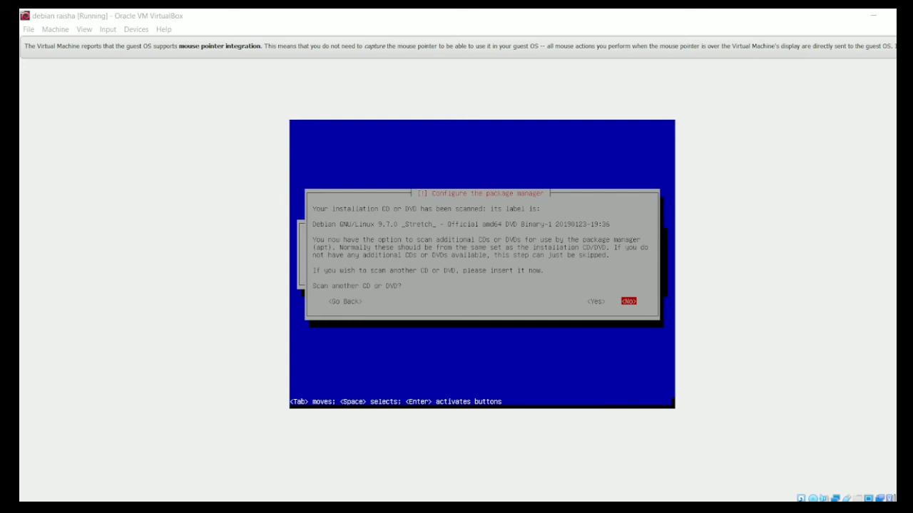
- Decline scanning another CD or DVD and decline using a network mirror
{"action": "key", "text": "Tab"}
{"action": "key", "text": "Tab"}
{"action": "key", "text": "Tab"}
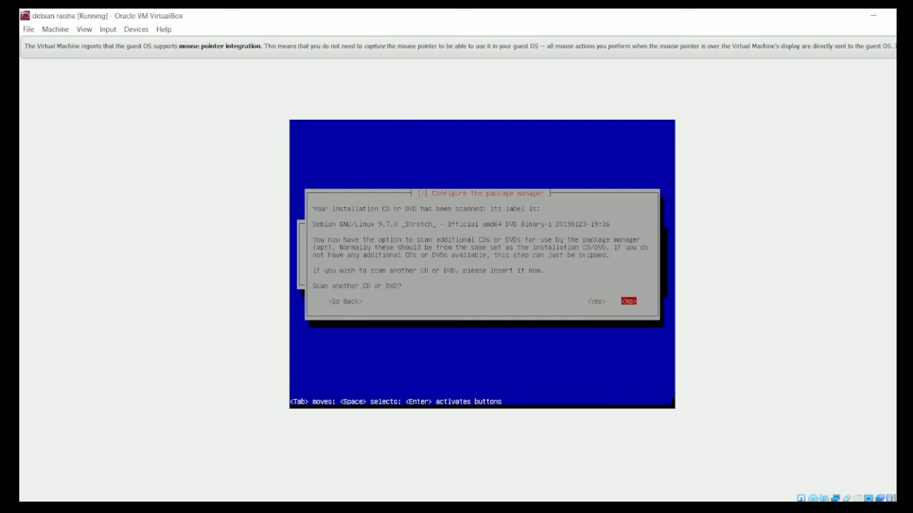
{"action": "key", "text": "Return"}
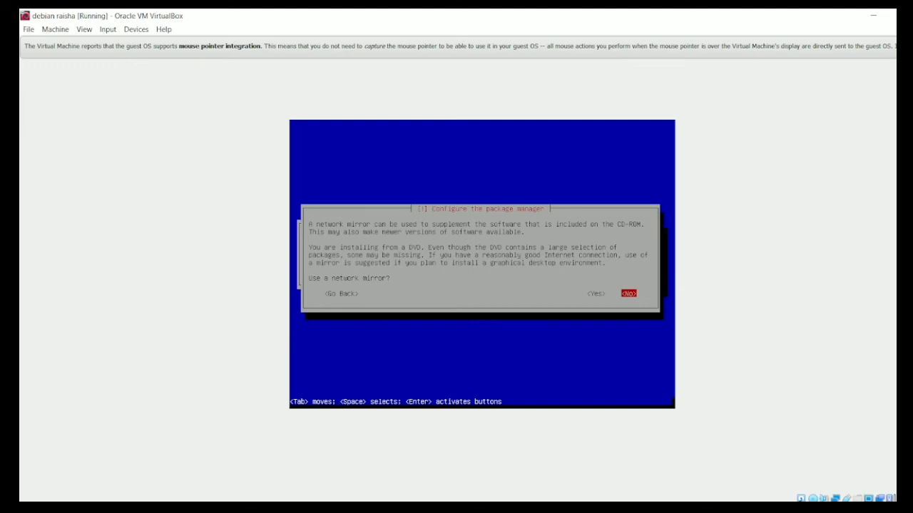
{"action": "key", "text": "Return"}
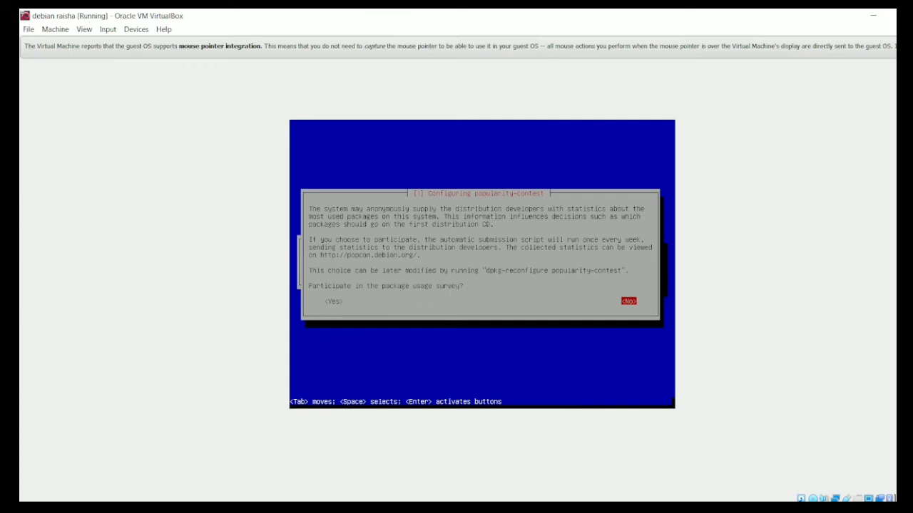
- Answer the package usage survey and continue with the default software collections
{"action": "key", "text": "Tab"}
{"action": "key", "text": "Return"}
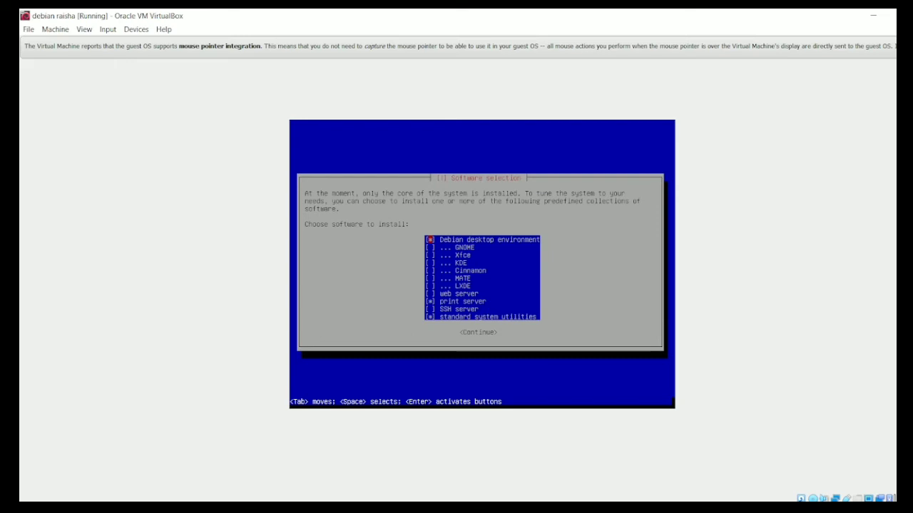
{"action": "key", "text": "Down"}
{"action": "key", "text": "Down"}
{"action": "key", "text": "Down"}
{"action": "key", "text": "Down"}
{"action": "key", "text": "Down"}
{"action": "key", "text": "Down"}
{"action": "key", "text": "Down"}
{"action": "key", "text": "Down"}
{"action": "key", "text": "Down"}
{"action": "key", "text": "Up"}
{"action": "key", "text": "Return"}
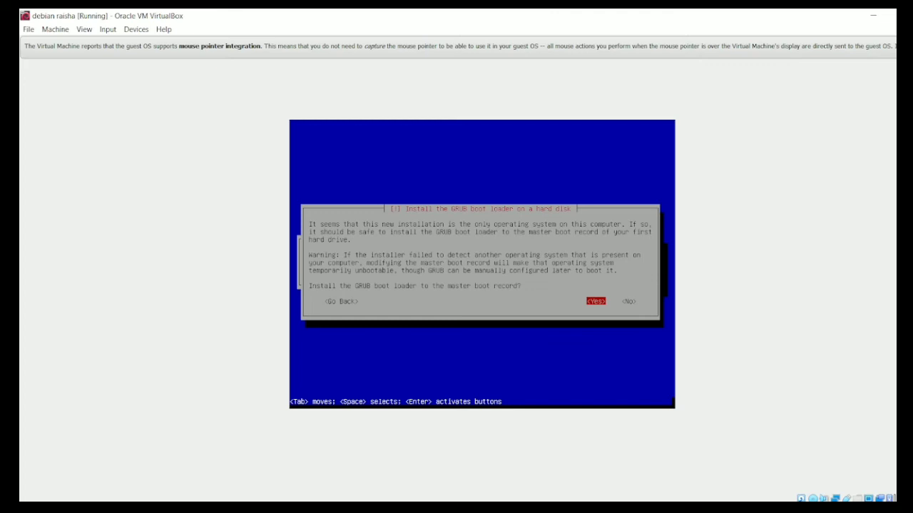
- Install the GRUB boot loader to the master boot record on /dev/sda and finish the installation
{"action": "key", "text": "Return"}
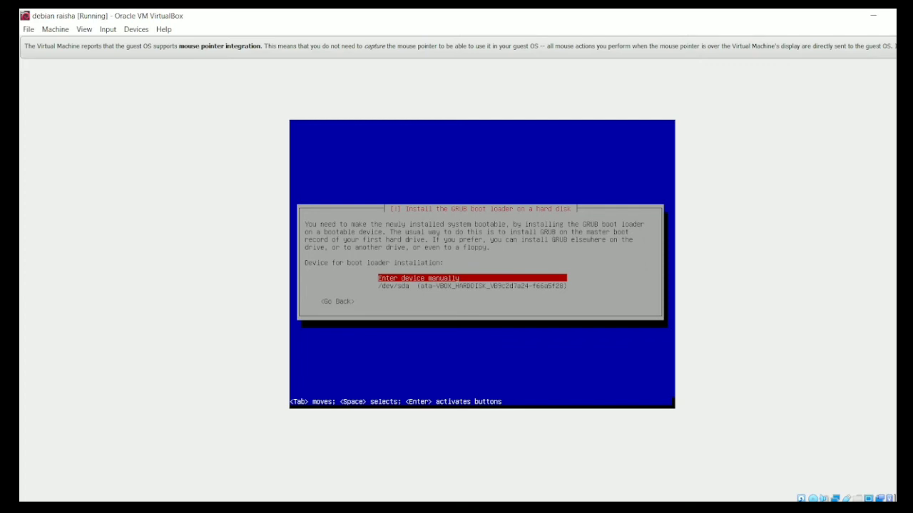
{"action": "key", "text": "Down"}
{"action": "key", "text": "Return"}
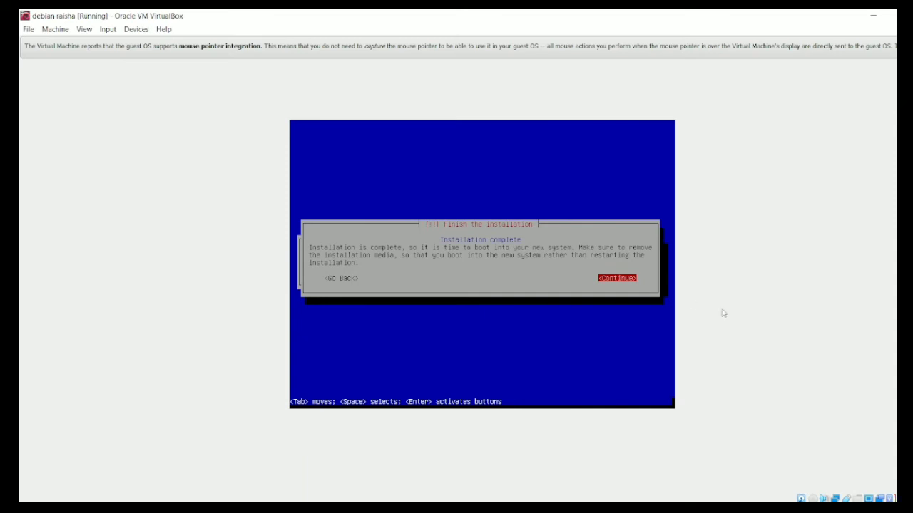
{"action": "key", "text": "Return"}
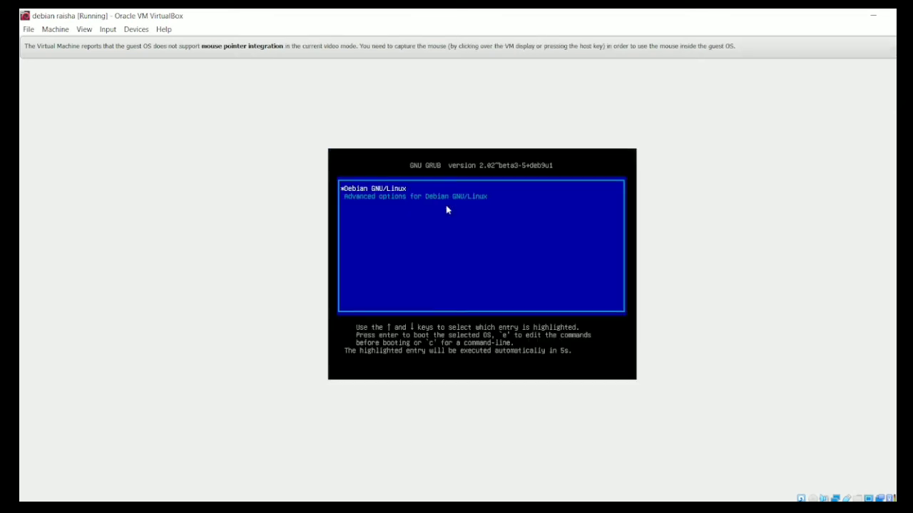
- Boot Debian GNU/Linux and log in with the user account's name and password
{"action": "key", "text": "Return"}
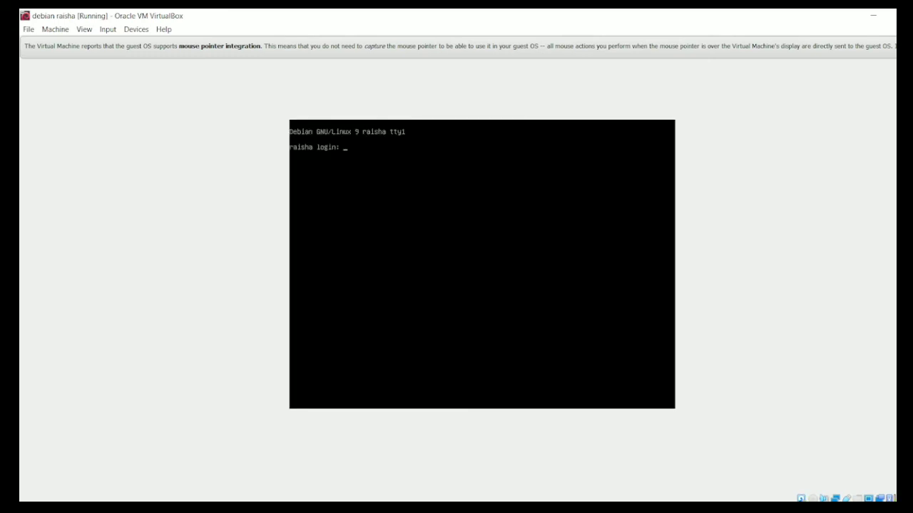
{"action": "type", "text": "raisha"}
{"action": "key", "text": "Return"}
{"action": "key", "text": "Return"}
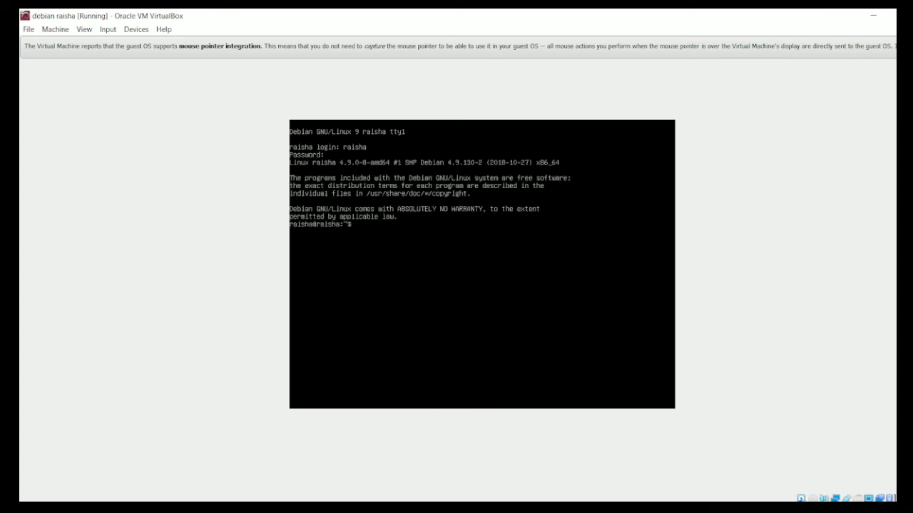
- Switch to root with su, entering the root password
{"action": "type", "text": "su"}
{"action": "key", "text": "Return"}
{"action": "key", "text": "Return"}
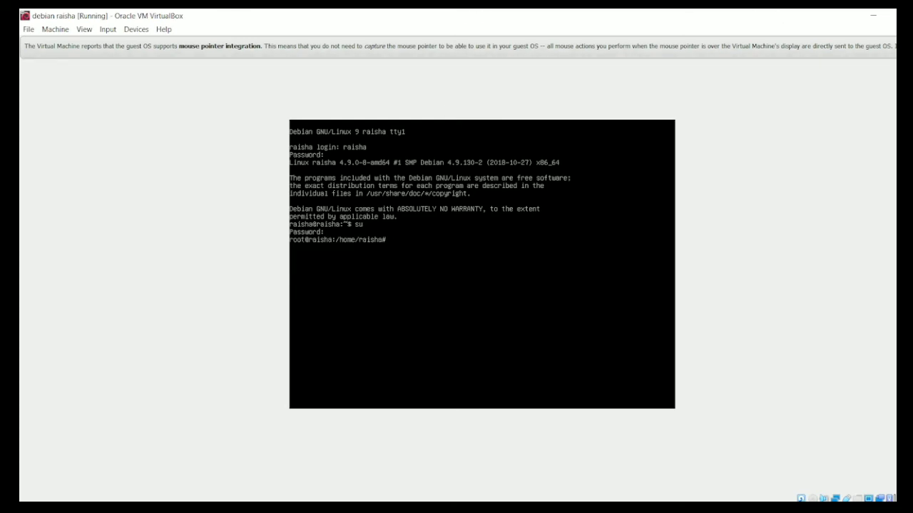
- Close the virtual machine by powering it off
{"action": "left_click", "coordinate": [912, 16]}
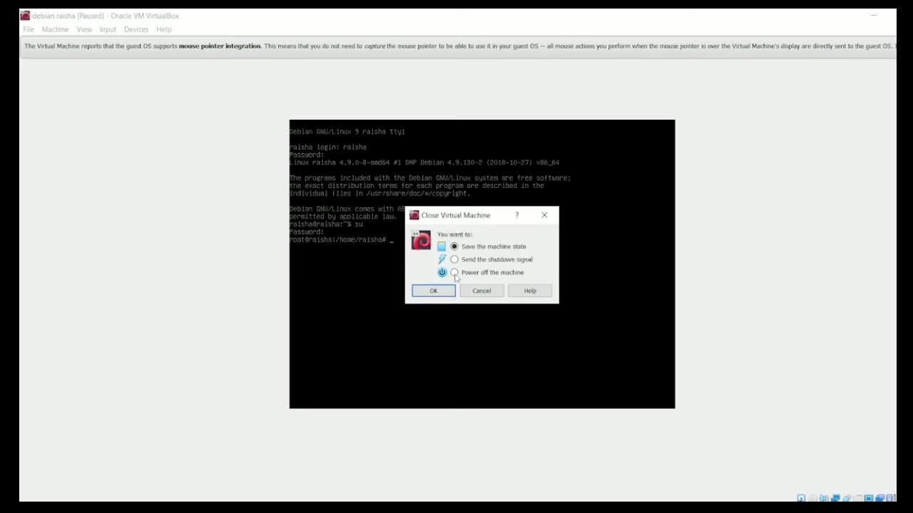
{"action": "left_click", "coordinate": [454, 273]}
{"action": "left_click", "coordinate": [433, 291]}
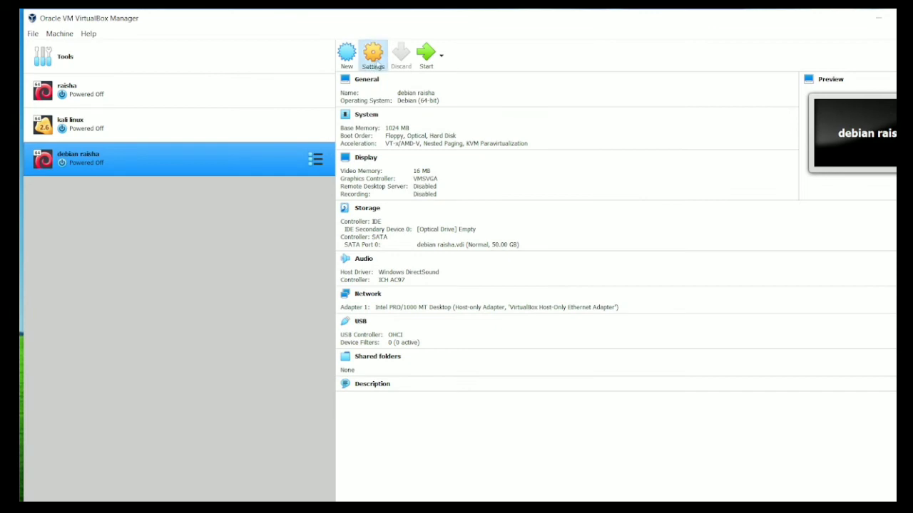
- Open the VM's settings and set the first network adapter to attach to Bridged Adapter
{"action": "left_click", "coordinate": [376, 57]}
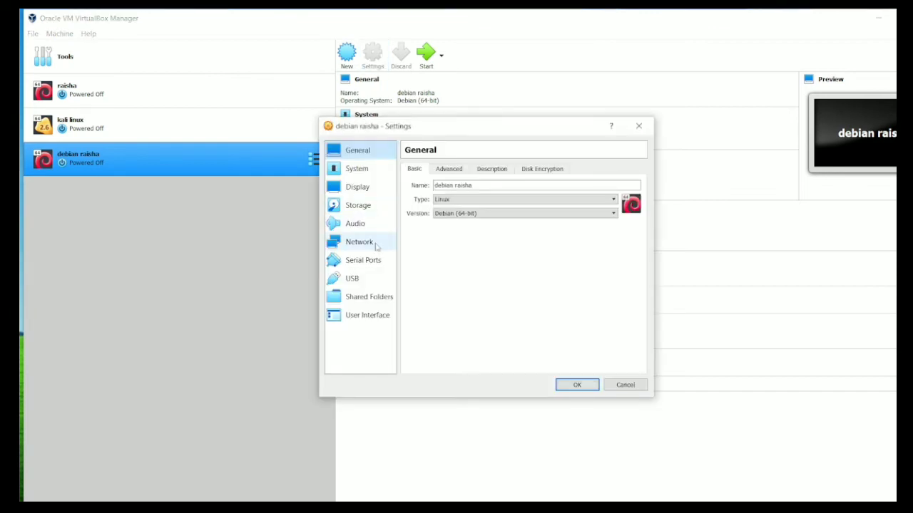
{"action": "left_click", "coordinate": [368, 246]}
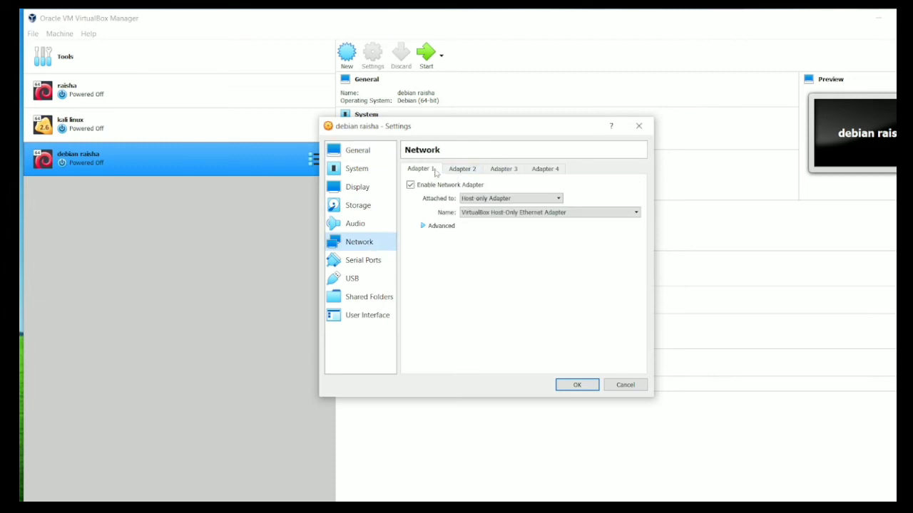
{"action": "left_click", "coordinate": [472, 201]}
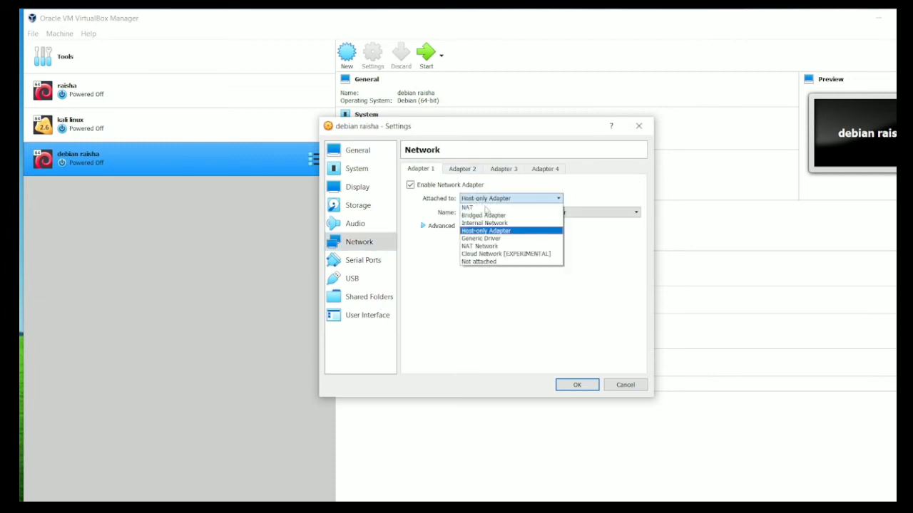
{"action": "left_click", "coordinate": [484, 216]}
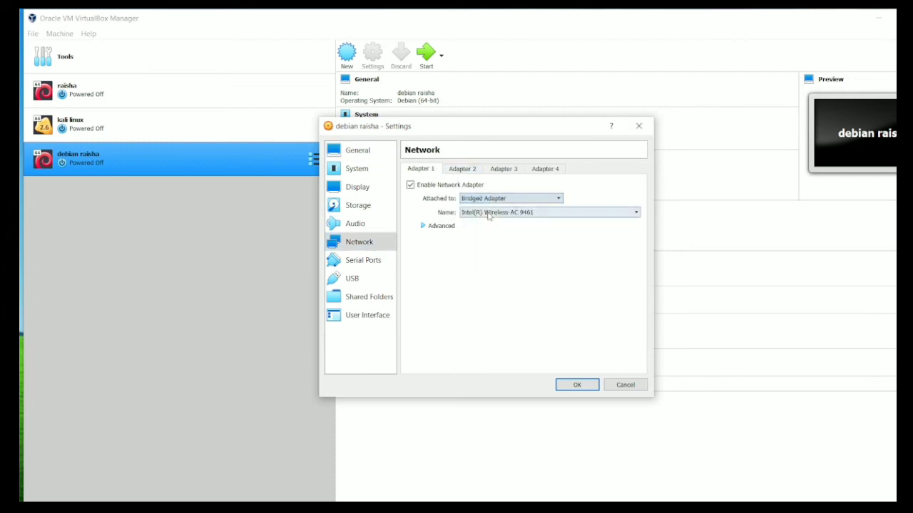
- Enable the second network adapter as a Host-only Adapter and save the settings
{"action": "left_click", "coordinate": [454, 172]}
{"action": "left_click", "coordinate": [410, 185]}
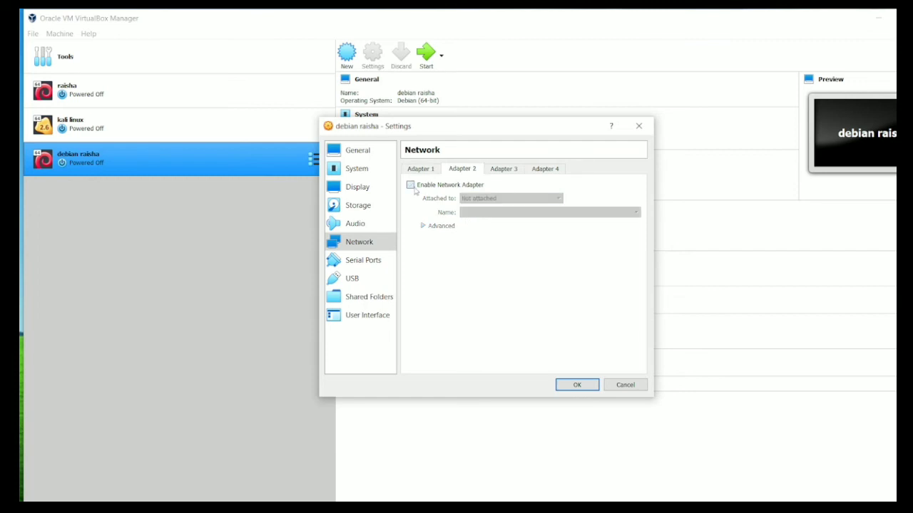
{"action": "left_click", "coordinate": [499, 199]}
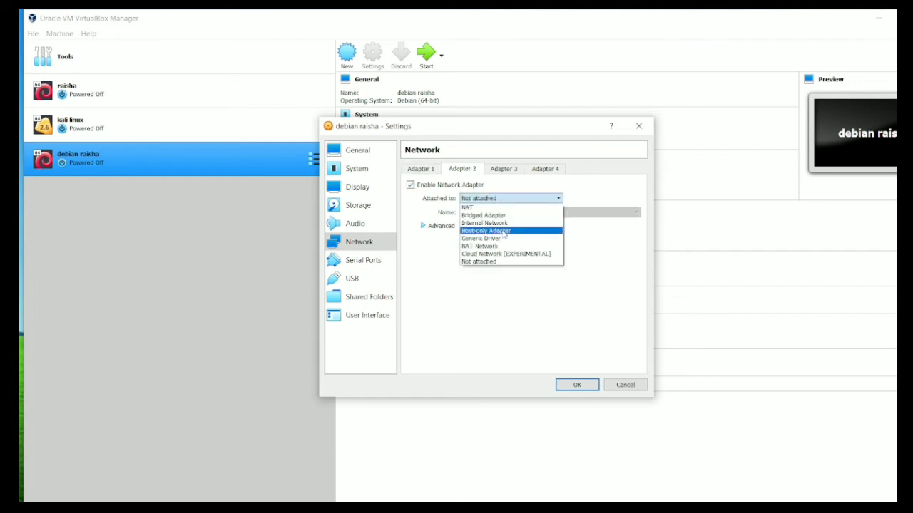
{"action": "left_click", "coordinate": [505, 231]}
{"action": "left_click", "coordinate": [577, 384]}
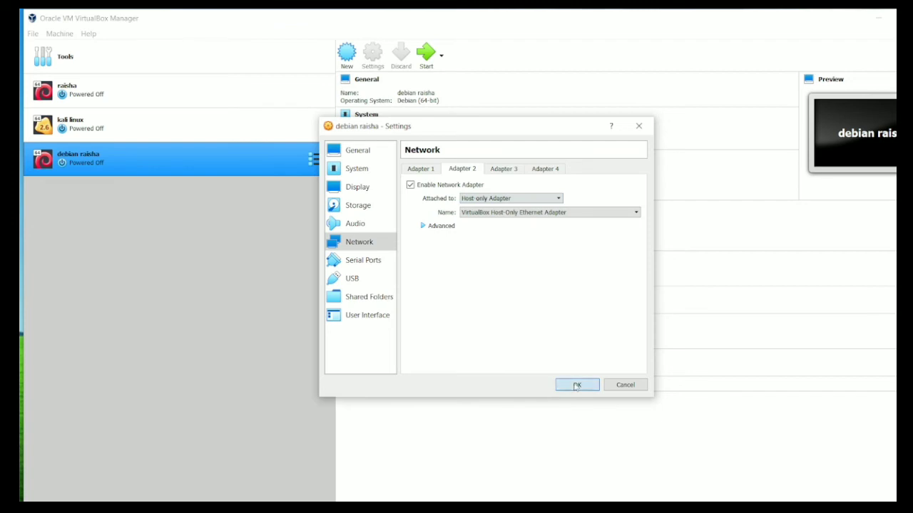
- Start the debian raisha VM and log in as raisha with the account password
{"action": "left_click", "coordinate": [425, 53]}
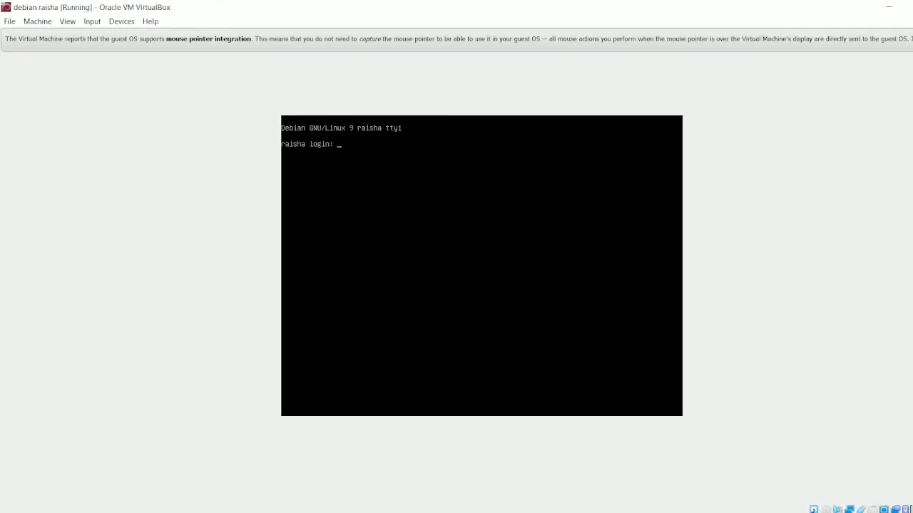
{"action": "type", "text": "raish"}
{"action": "key", "text": "Return"}
- Switch to root with su, entering the root password
{"action": "key", "text": "Return"}
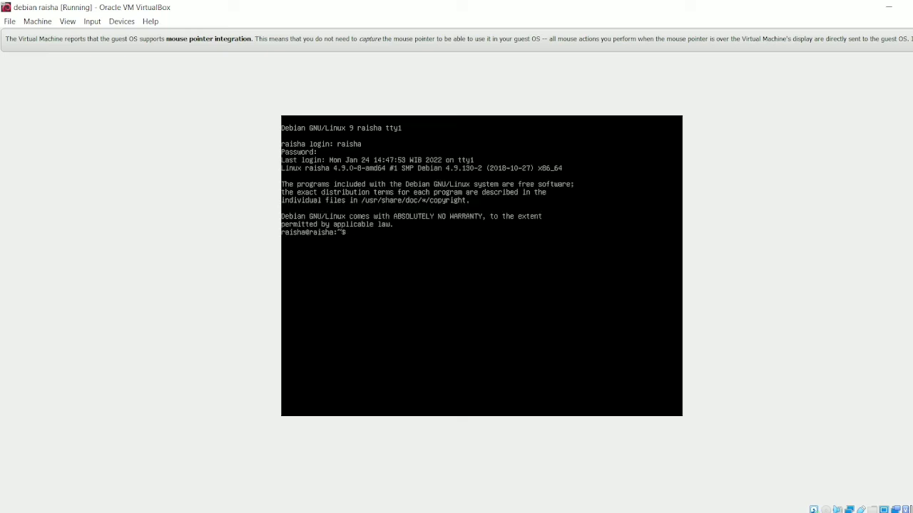
{"action": "type", "text": "su"}
{"action": "key", "text": "Return"}
{"action": "key", "text": "Return"}
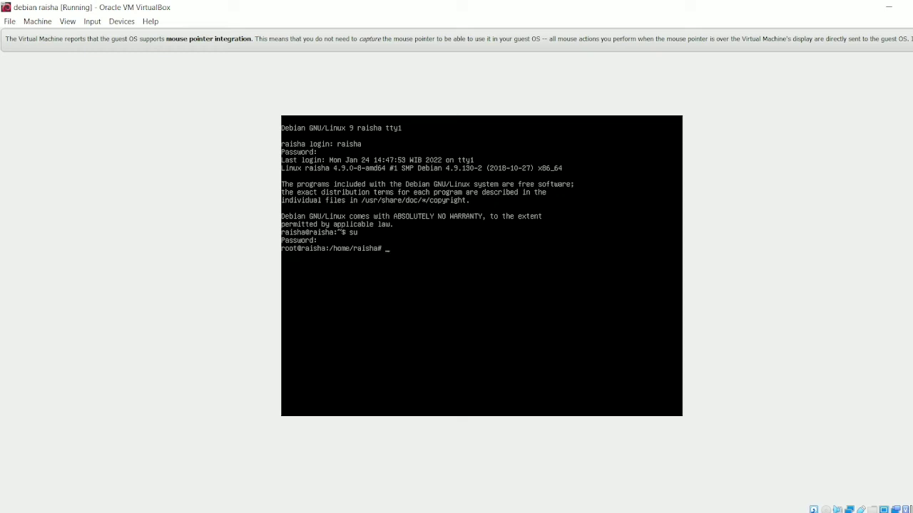
{"action": "type", "text": "nano /etc/network/interface"}
{"action": "key", "text": "Return"}
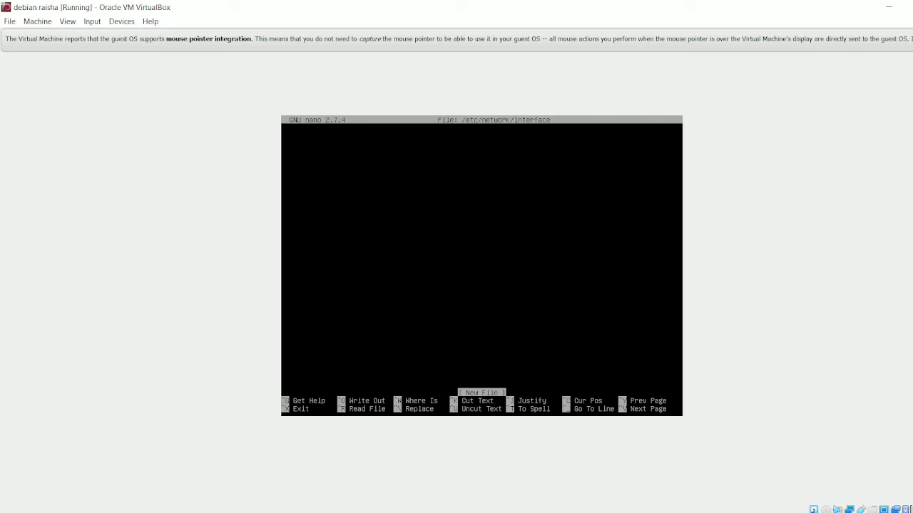
{"action": "key", "text": "ctrl+x"}
- Open /etc/network/interfaces in nano to review the static address settings, then exit the editor
{"action": "key", "text": "Up"}
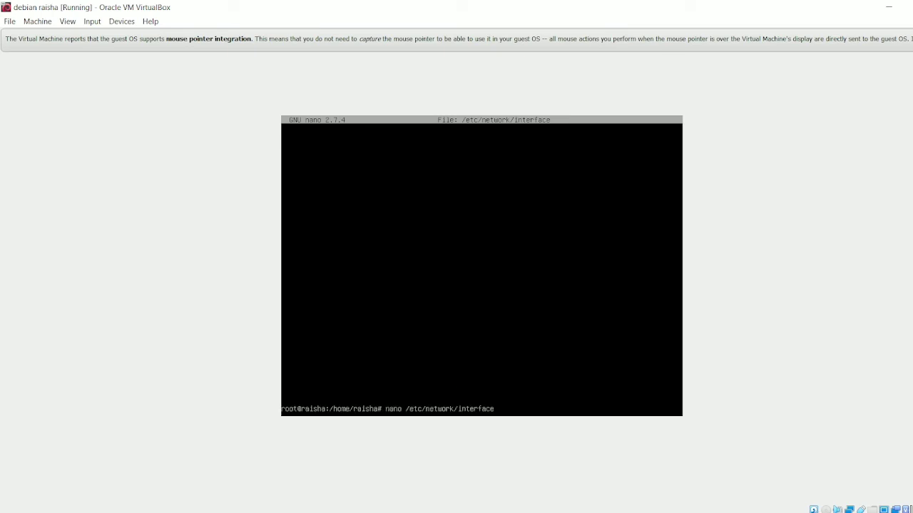
{"action": "type", "text": "s"}
{"action": "key", "text": "Return"}
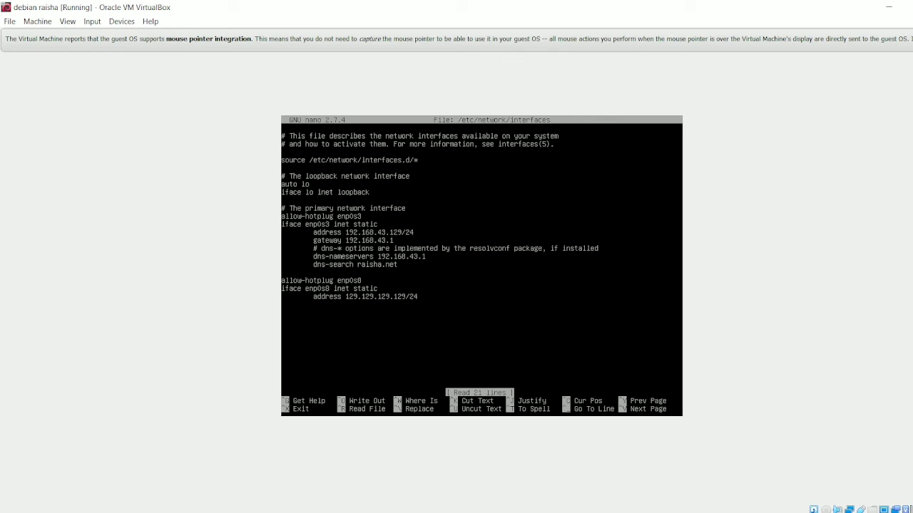
{"action": "key", "text": "Right"}
{"action": "key", "text": "Right"}
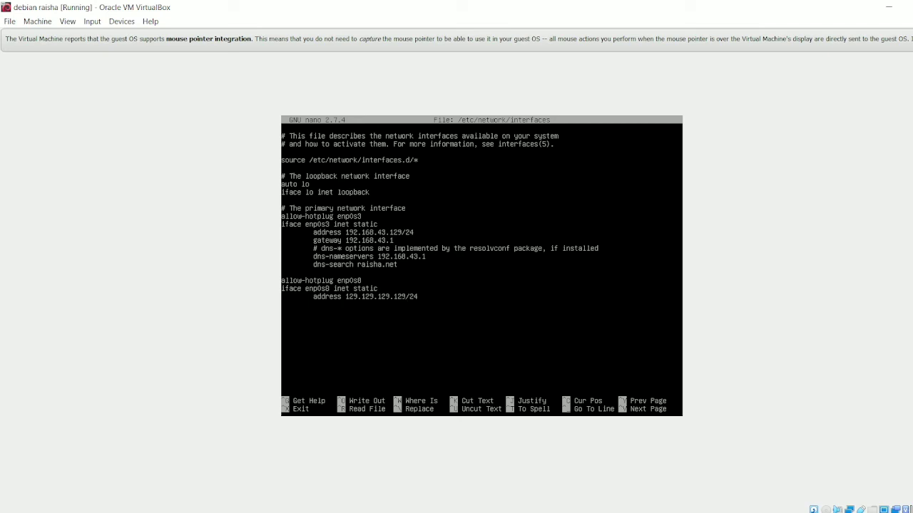
{"action": "key", "text": "ctrl+x"}
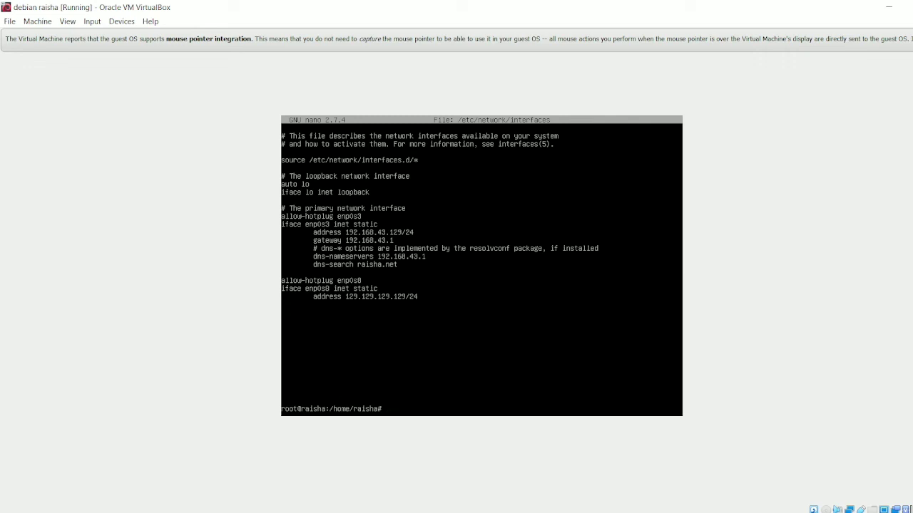
- Reboot the virtual machine
{"action": "type", "text": "ree"}
{"action": "key", "text": "BackSpace"}
{"action": "type", "text": "boot"}
{"action": "key", "text": "Return"}
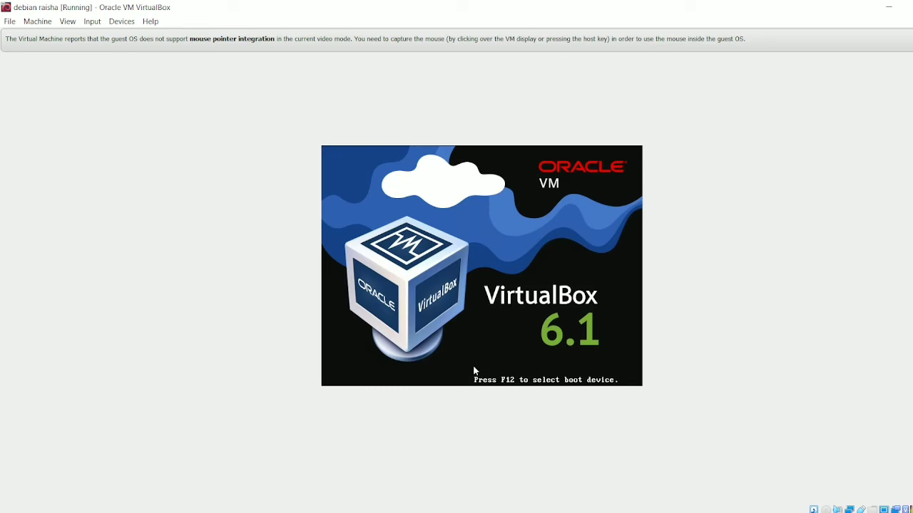
{"action": "key", "text": "Return"}
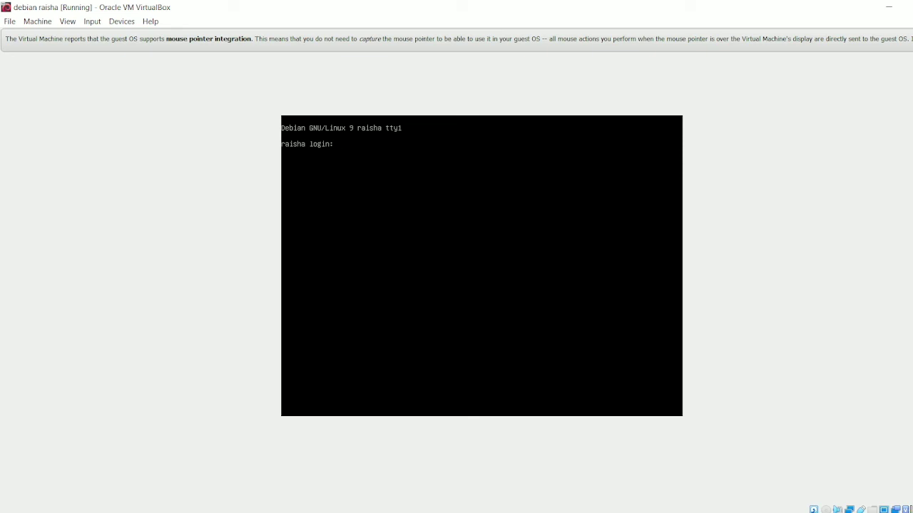
- Log in as raisha with the account password
{"action": "type", "text": "raisha"}
{"action": "key", "text": "Return"}
- Switch to root with su, entering the root password, and list the network interfaces' addresses with ip a
{"action": "key", "text": "Return"}
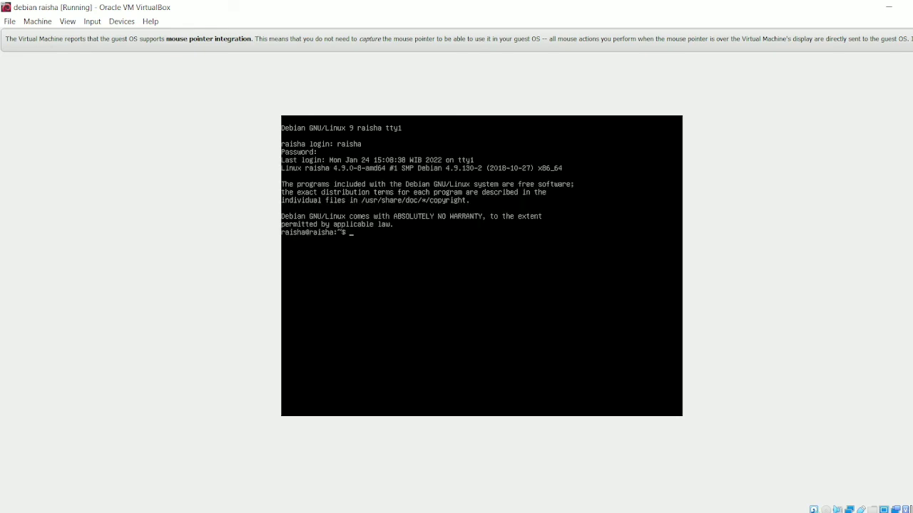
{"action": "type", "text": "su"}
{"action": "key", "text": "Return"}
{"action": "key", "text": "Return"}
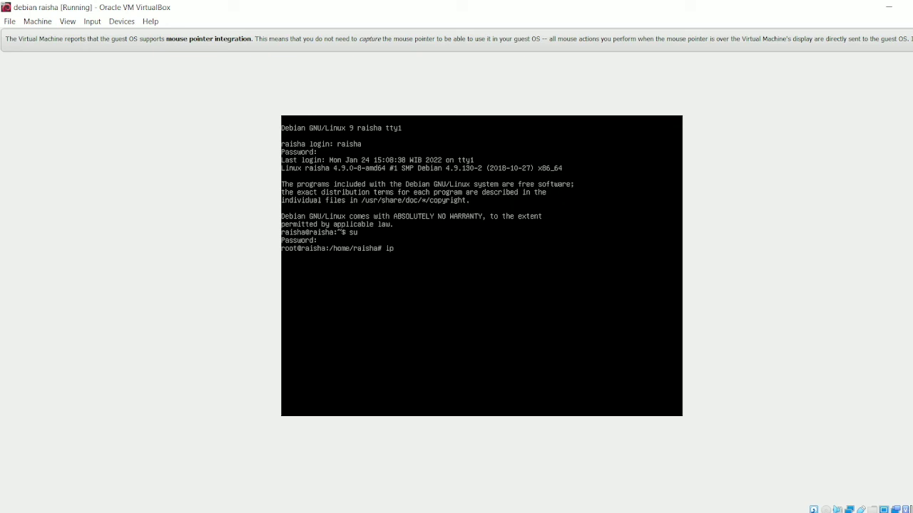
{"action": "type", "text": "a"}
{"action": "key", "text": "Return"}
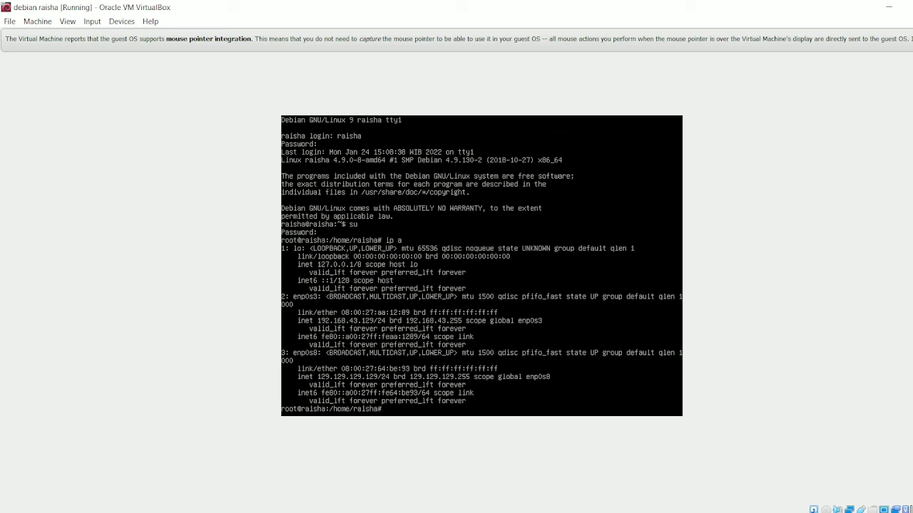
- Ping 192.168.43.129 and stop the ping
{"action": "type", "text": "ping 192.168.43.129"}
{"action": "key", "text": "Return"}
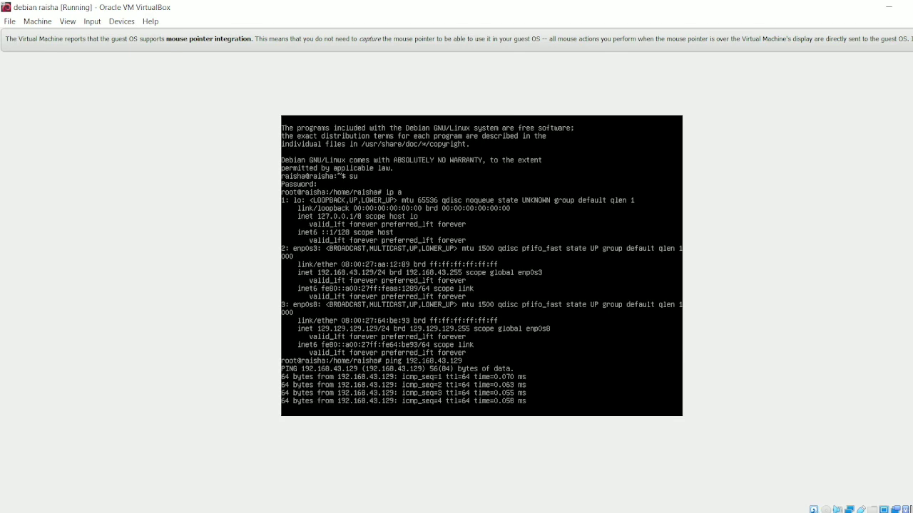
{"action": "key", "text": "ctrl+c"}
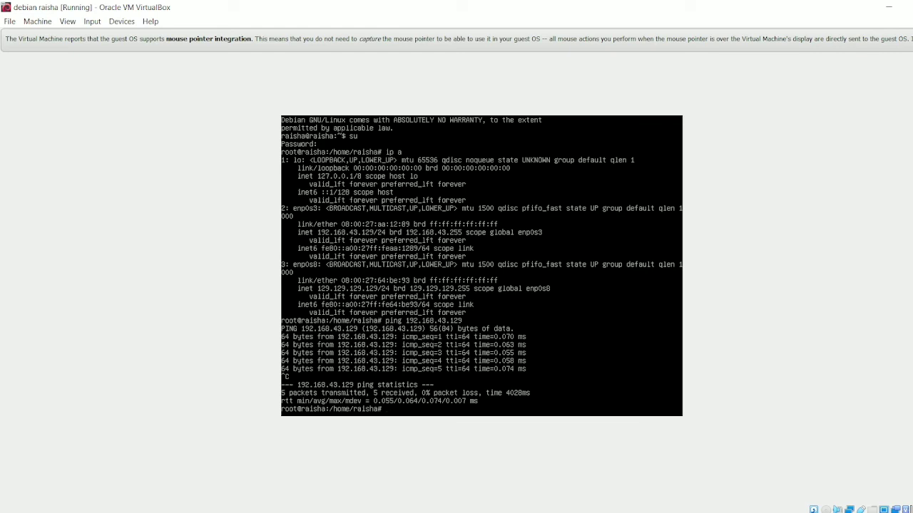
- Ping 8.8.8.8 to test internet connectivity and stop the ping
{"action": "type", "text": "ping 8.8.8.8"}
{"action": "key", "text": "Return"}
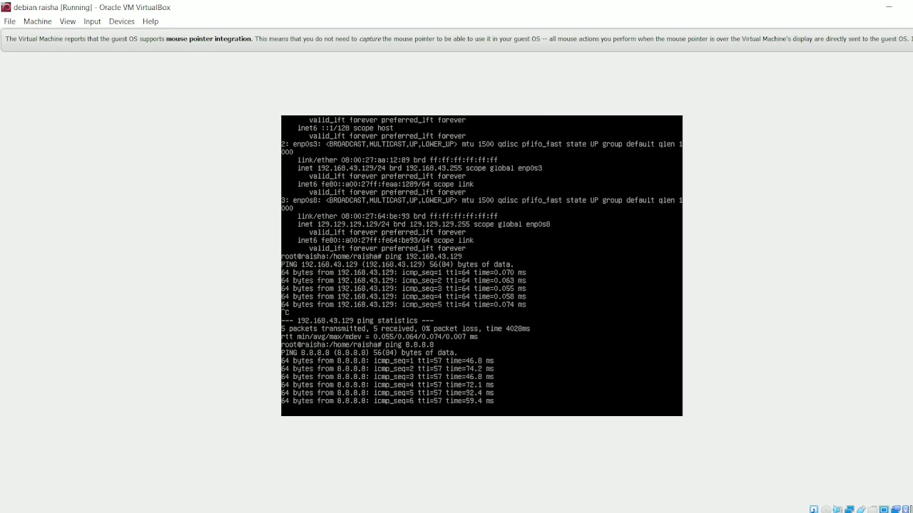
{"action": "key", "text": "ctrl+c"}
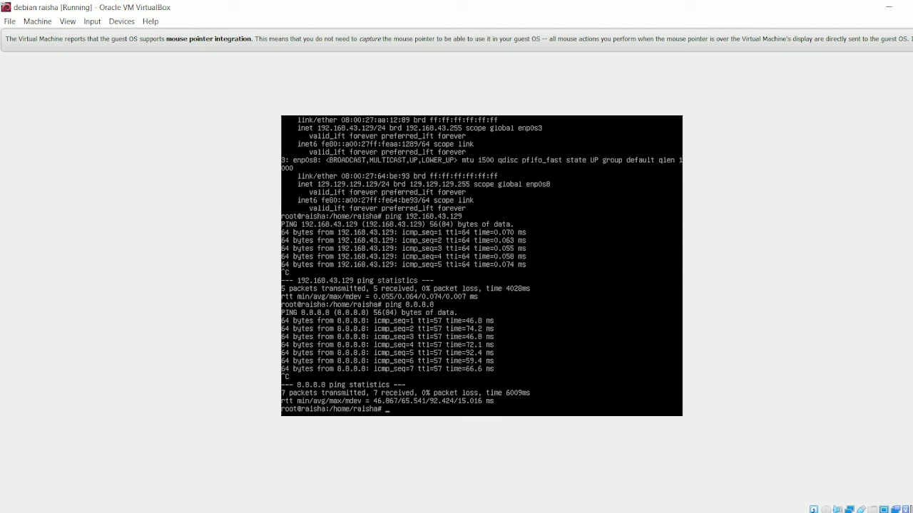
- Ping google.com to test name resolution and stop the ping
{"action": "type", "text": "ping google.com"}
{"action": "key", "text": "Return"}
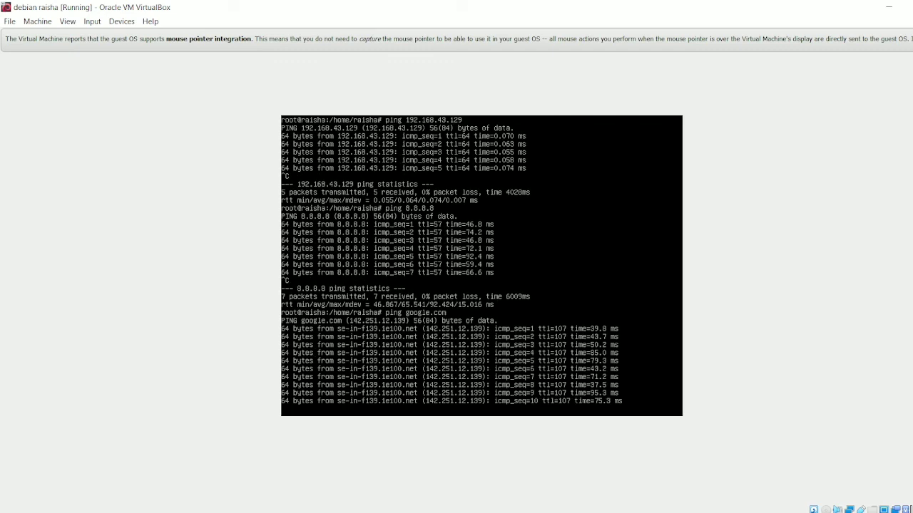
{"action": "key", "text": "ctrl+c"}
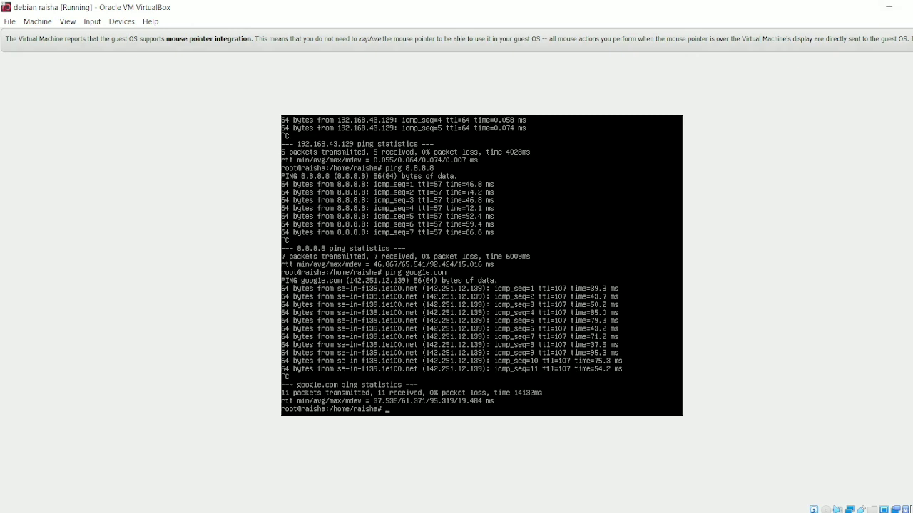
- Close the virtual machine by powering it off
{"action": "left_click", "coordinate": [912, 7]}
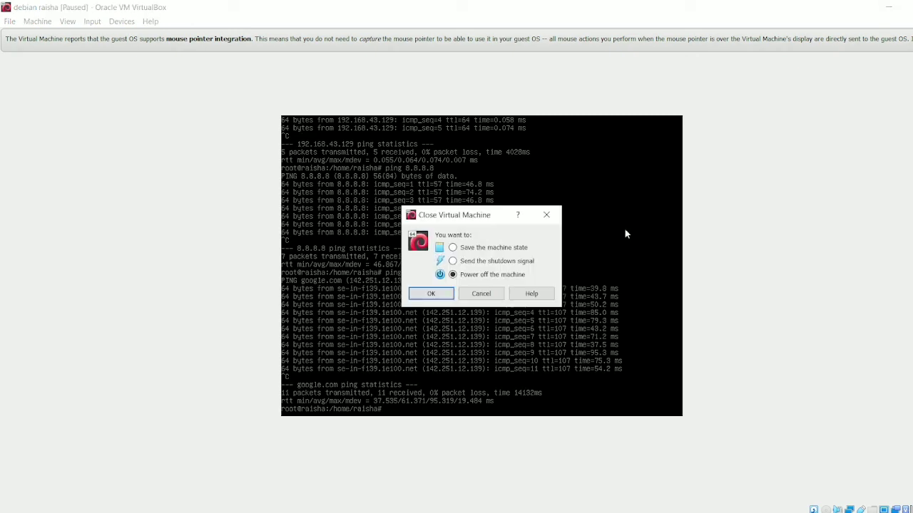
{"action": "left_click", "coordinate": [432, 294]}
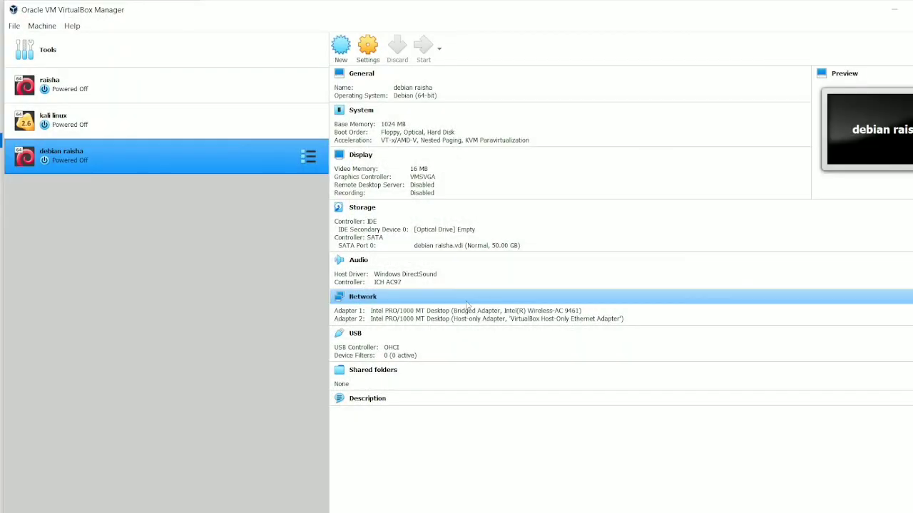